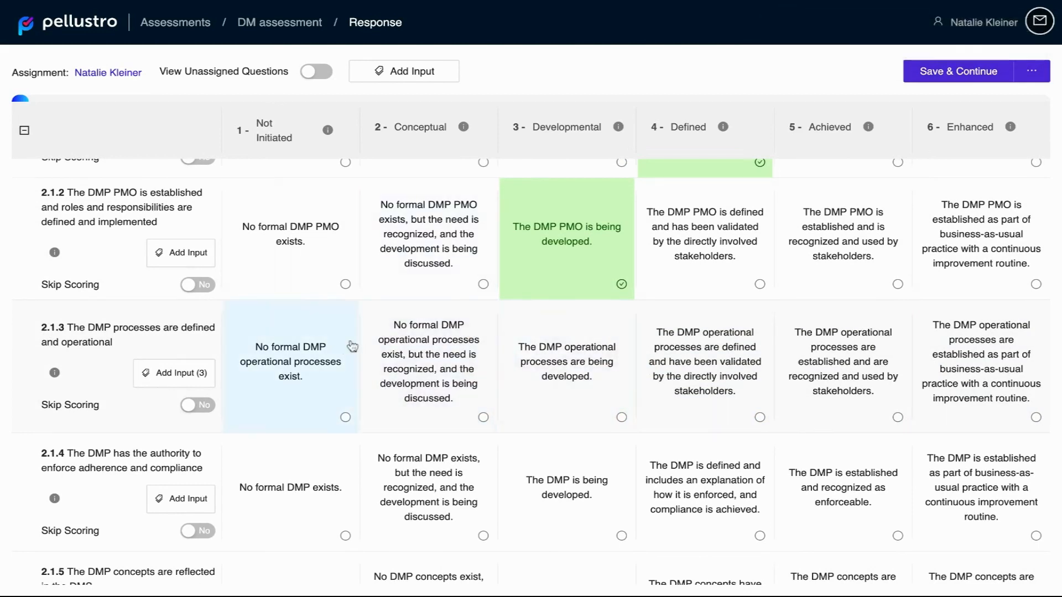
Step: Skip scoring for question 2.1.3 and rate question 2.1.4 as 3 - Developmental
click(202, 406)
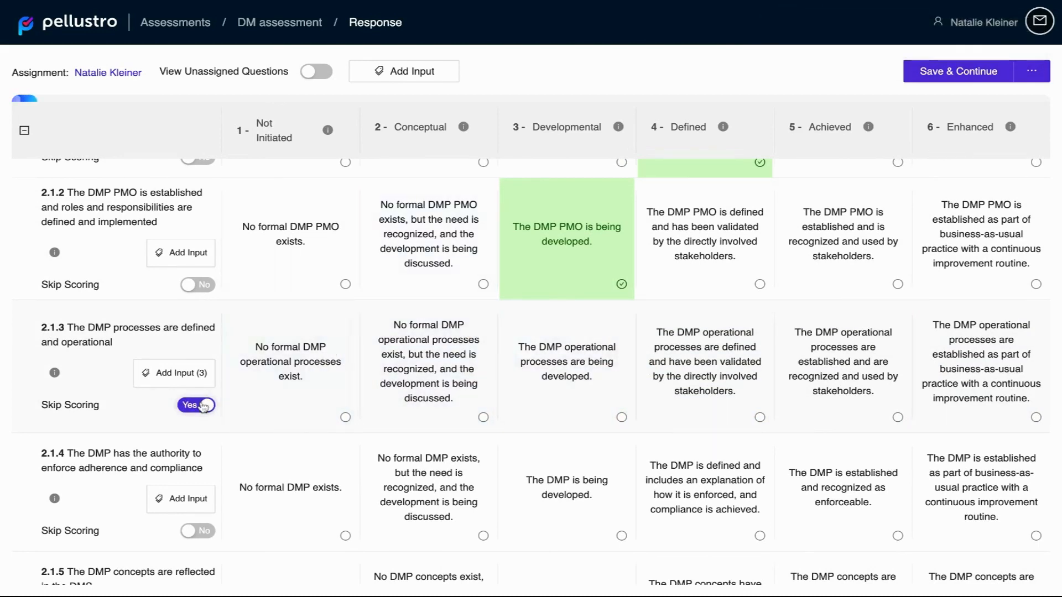
click(574, 492)
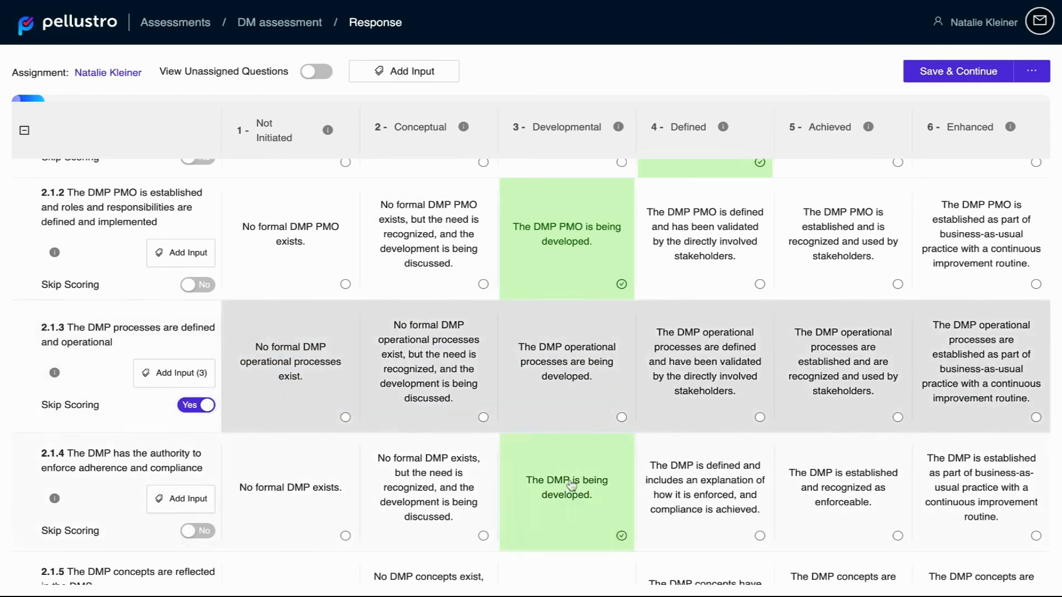
Step: Try the Defined, Developmental and Conceptual ratings for question 2.1.5
scroll(571, 485, down, 2)
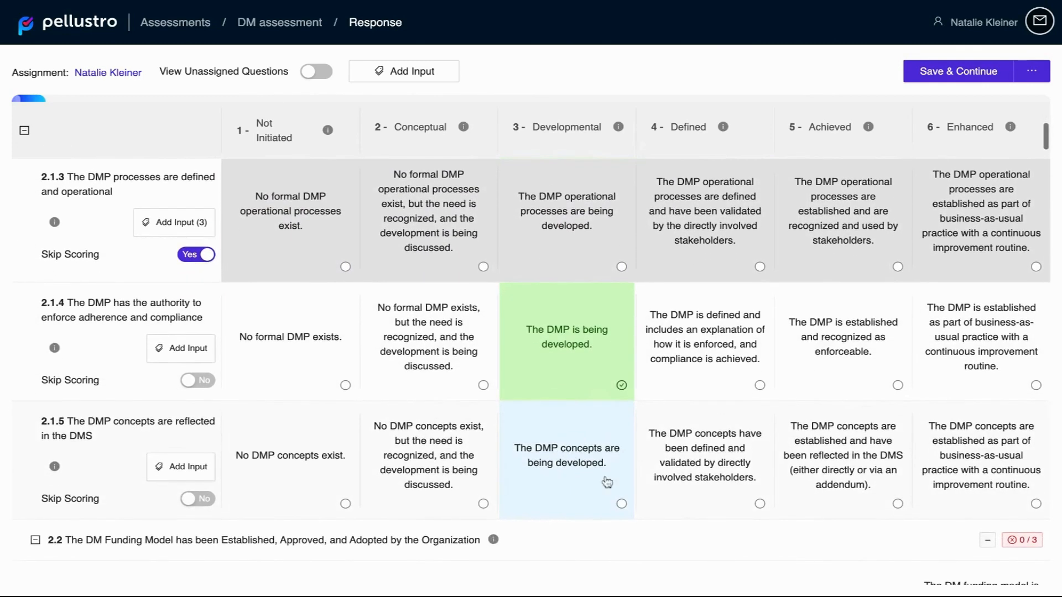
click(679, 482)
click(573, 484)
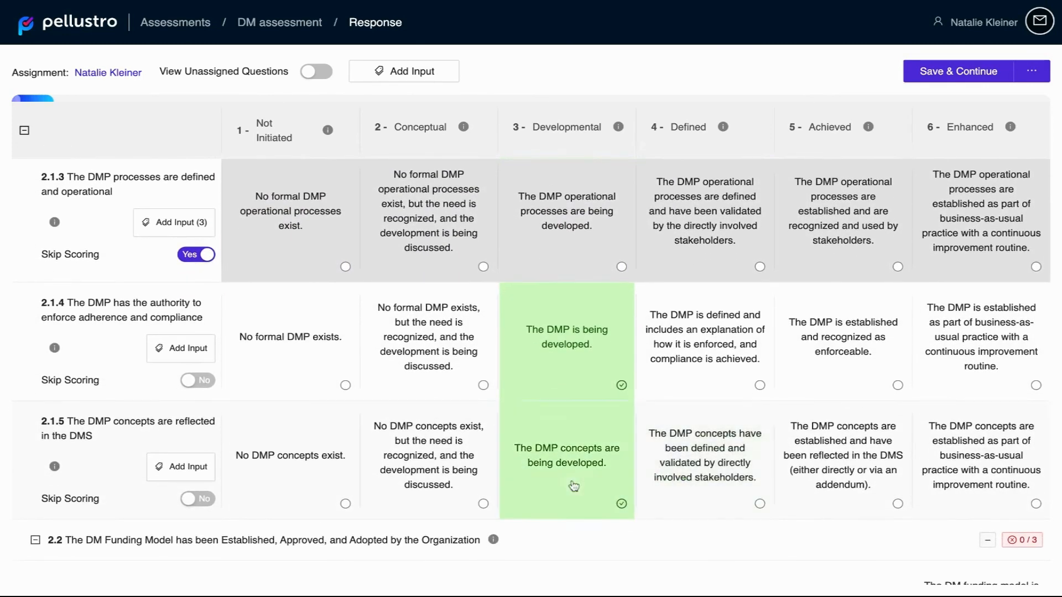
click(463, 477)
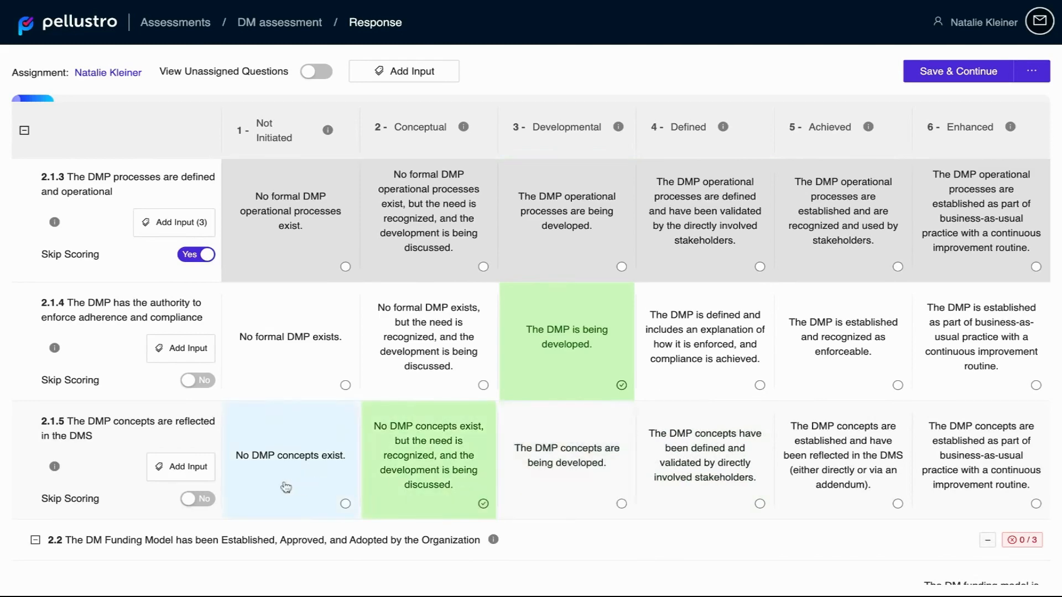
Step: Skip scoring for question 2.1.5 and check the score and completion count of section 2.1
click(205, 499)
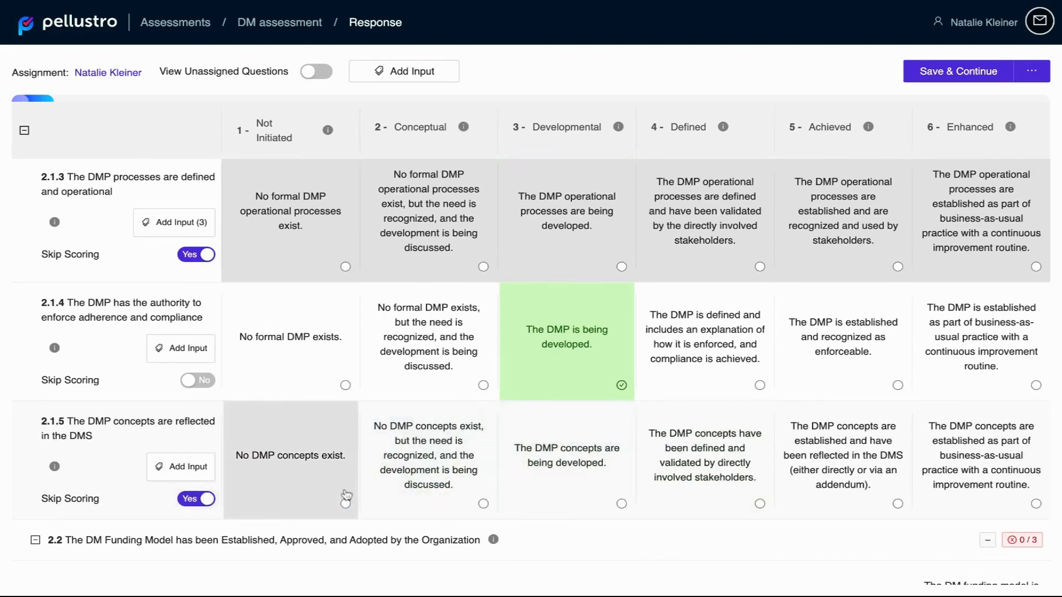
scroll(512, 487, down, 1)
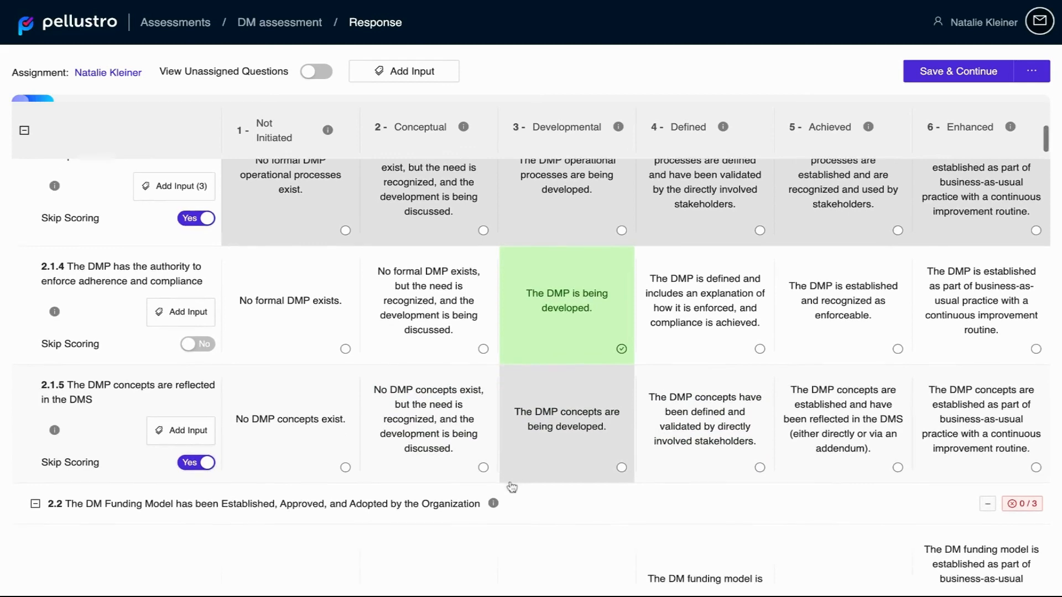
scroll(510, 487, up, 4)
scroll(1007, 250, up, 3)
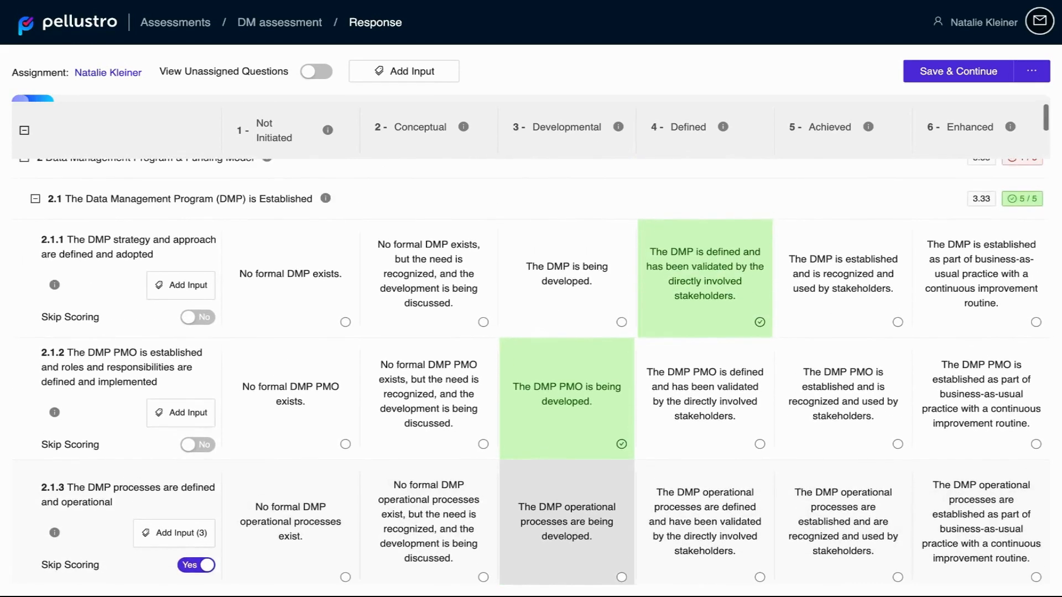
mouse_move(1019, 222)
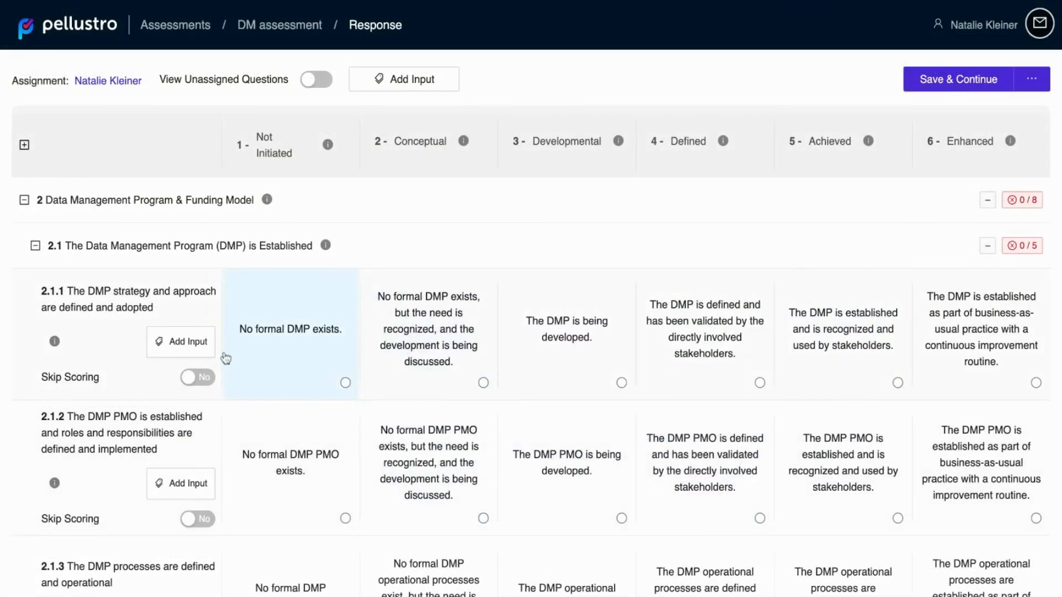
Step: View the input types that can be added to question 2.1.1, then dismiss the form
click(191, 343)
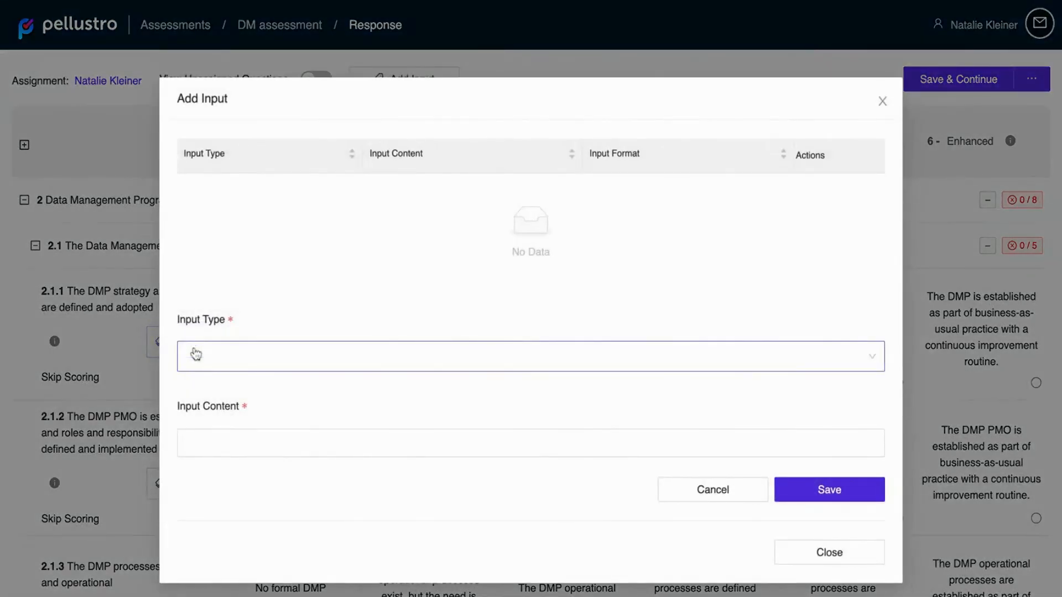
click(227, 366)
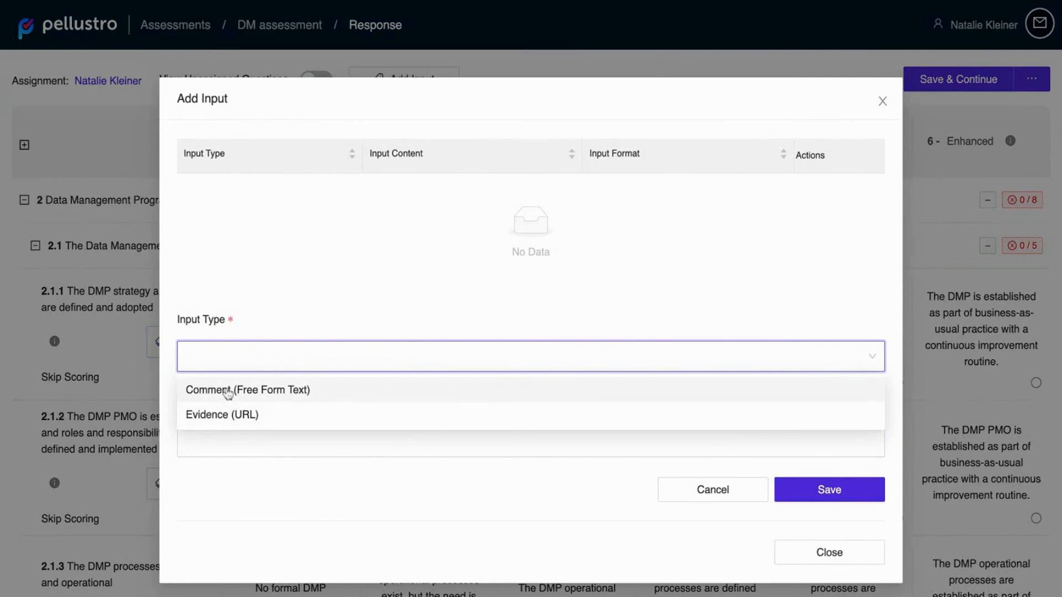
click(824, 559)
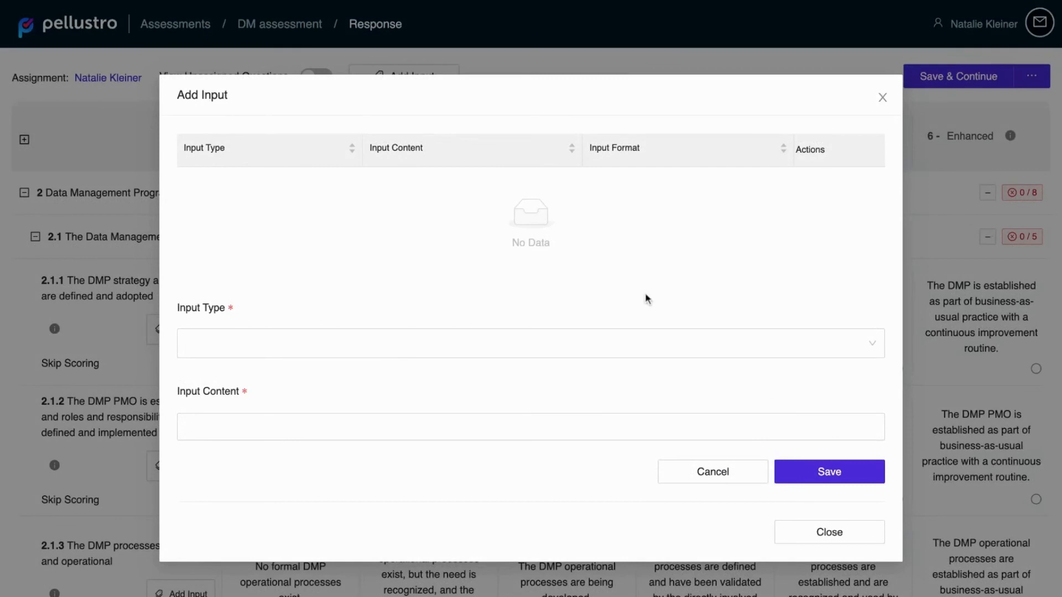
click(616, 339)
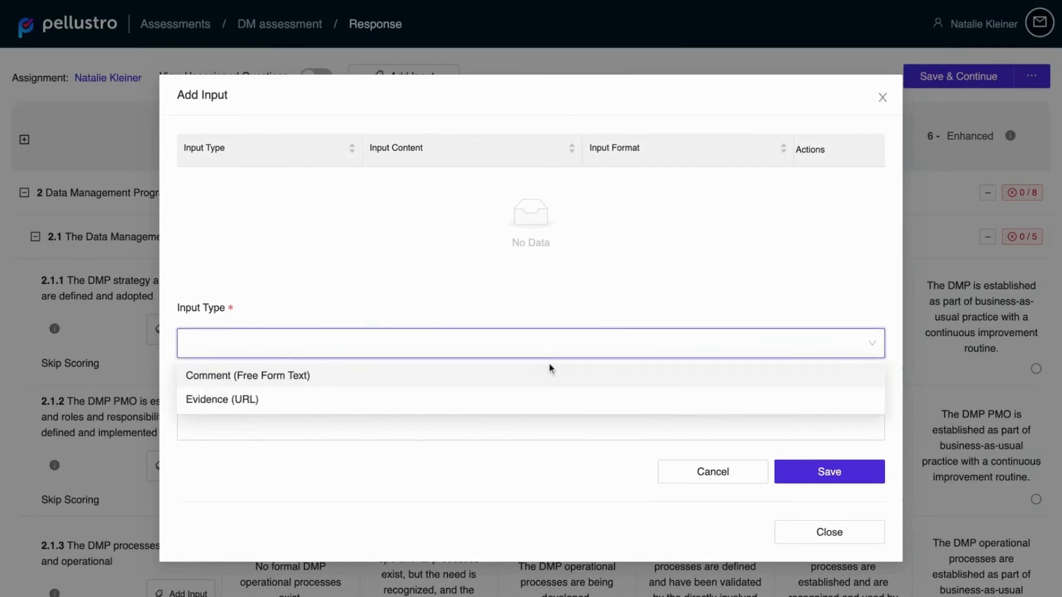
click(512, 399)
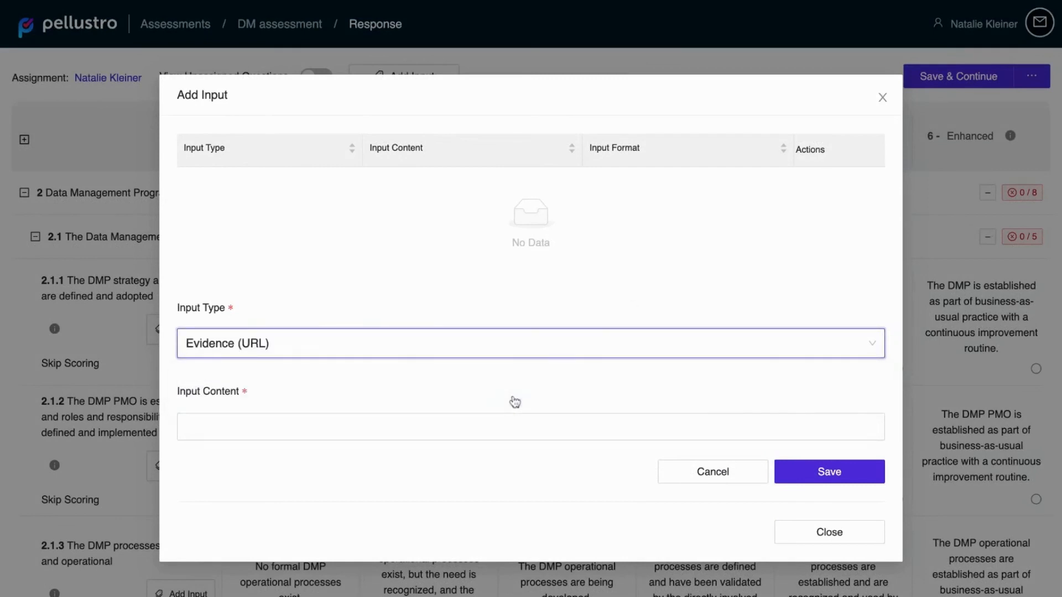
click(459, 419)
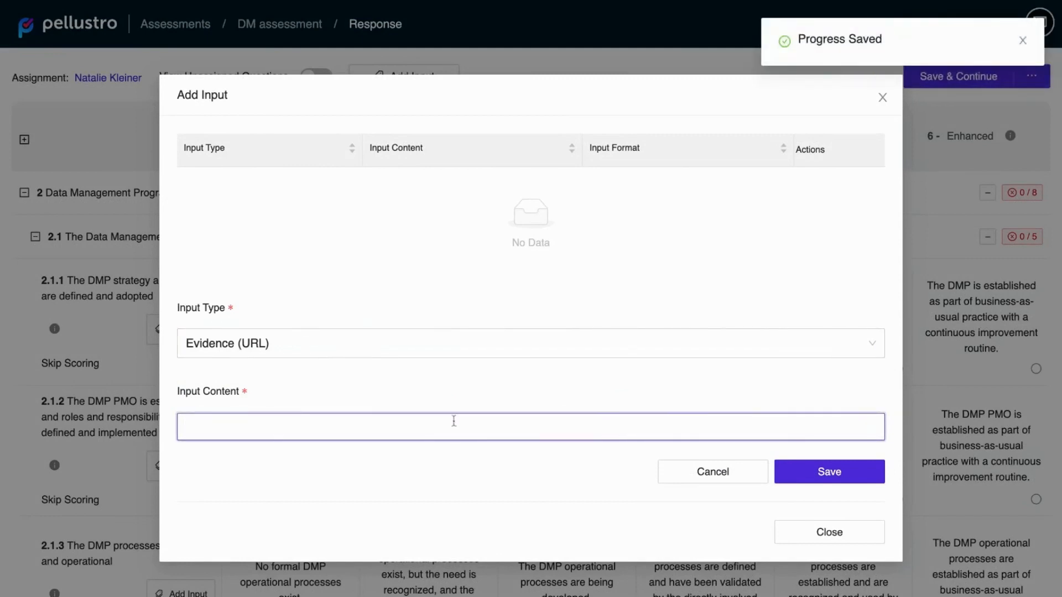
text(https://xyz.com/sharepoint/data_strategy_2022.pdf)
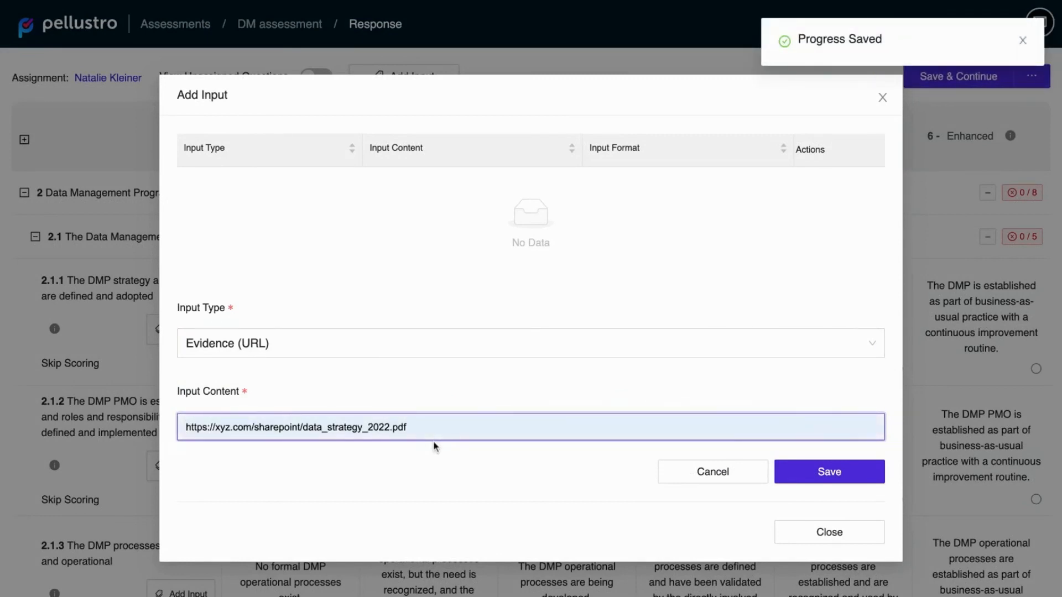
click(835, 480)
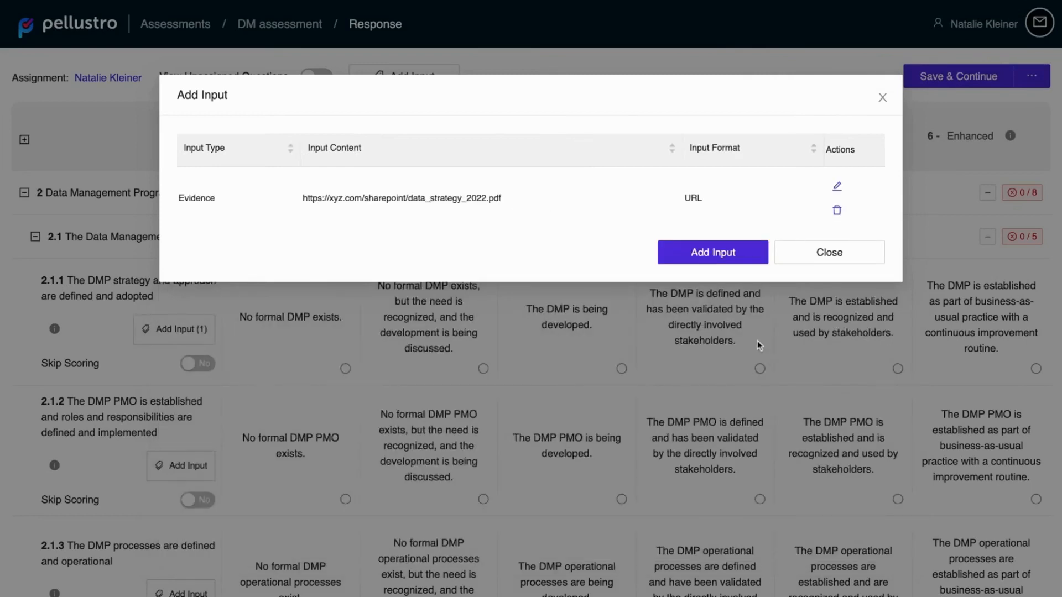
Step: Add a Comment (Free Form Text) input to question 2.1.1 reading "[insert opinion here]"
click(728, 260)
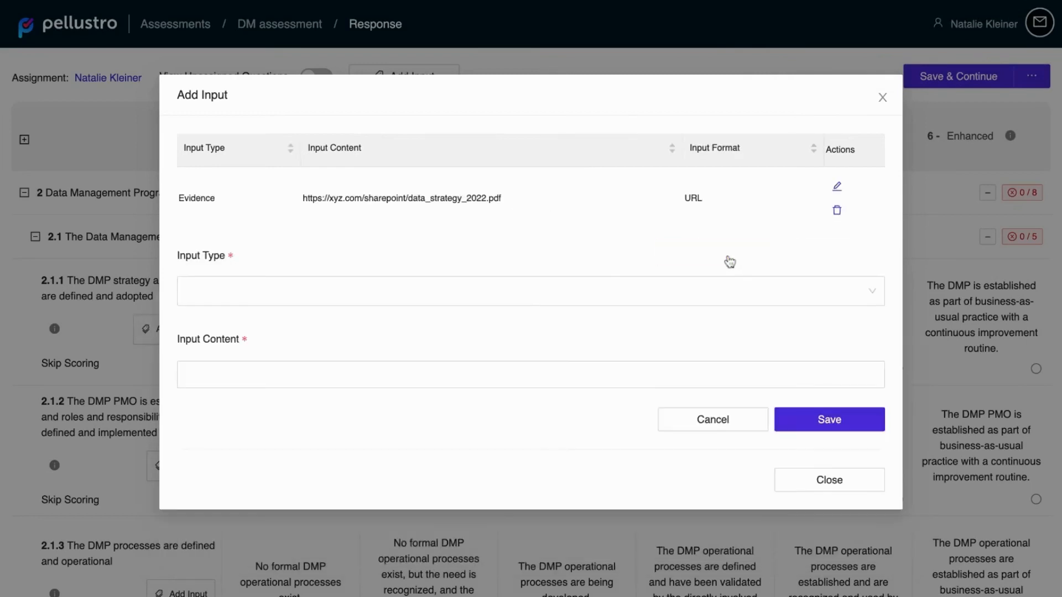
click(498, 296)
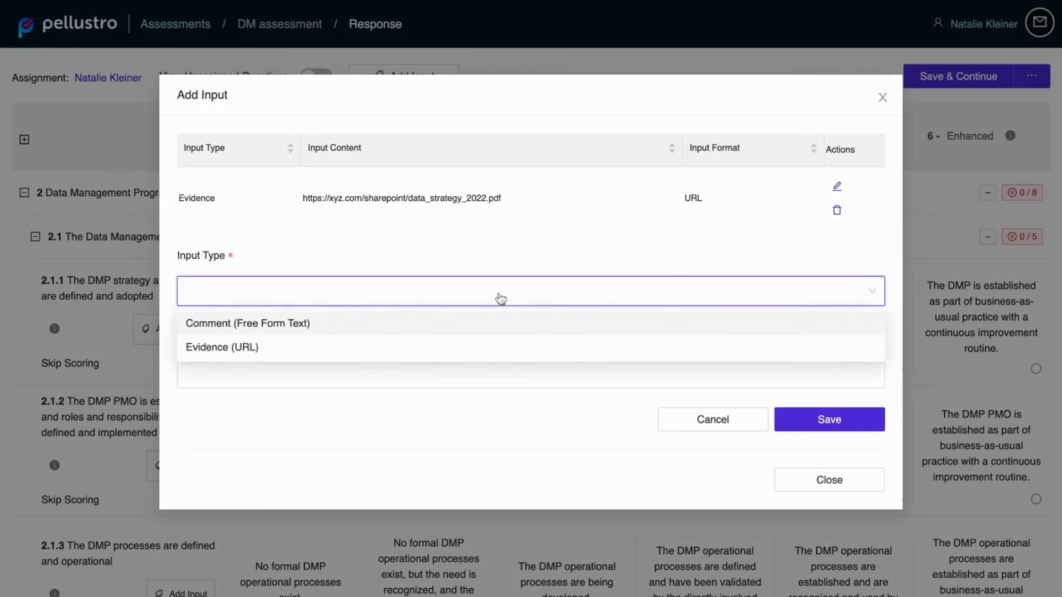
click(462, 323)
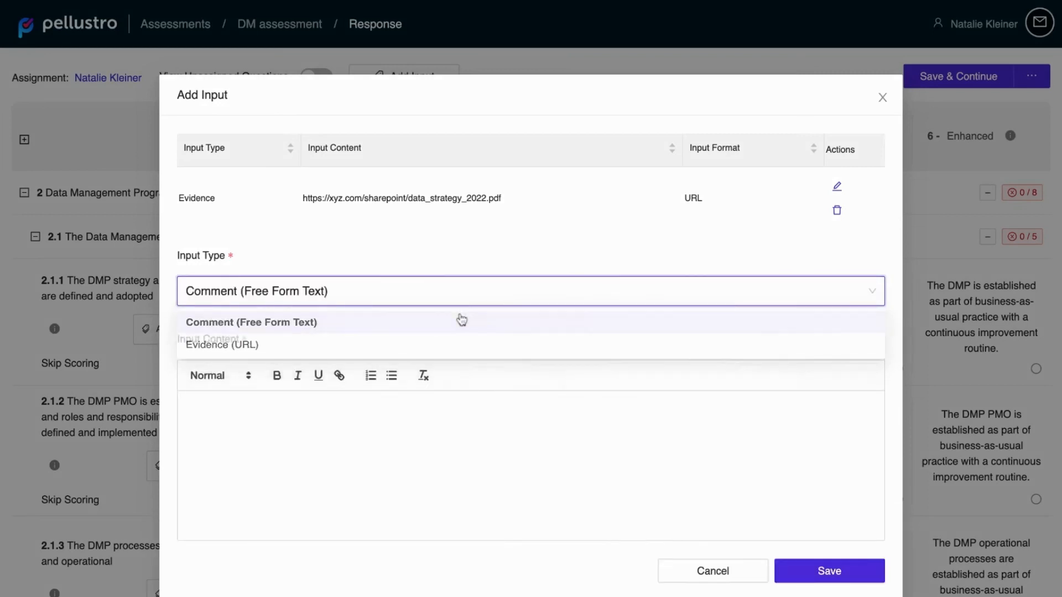
click(318, 412)
text([in)
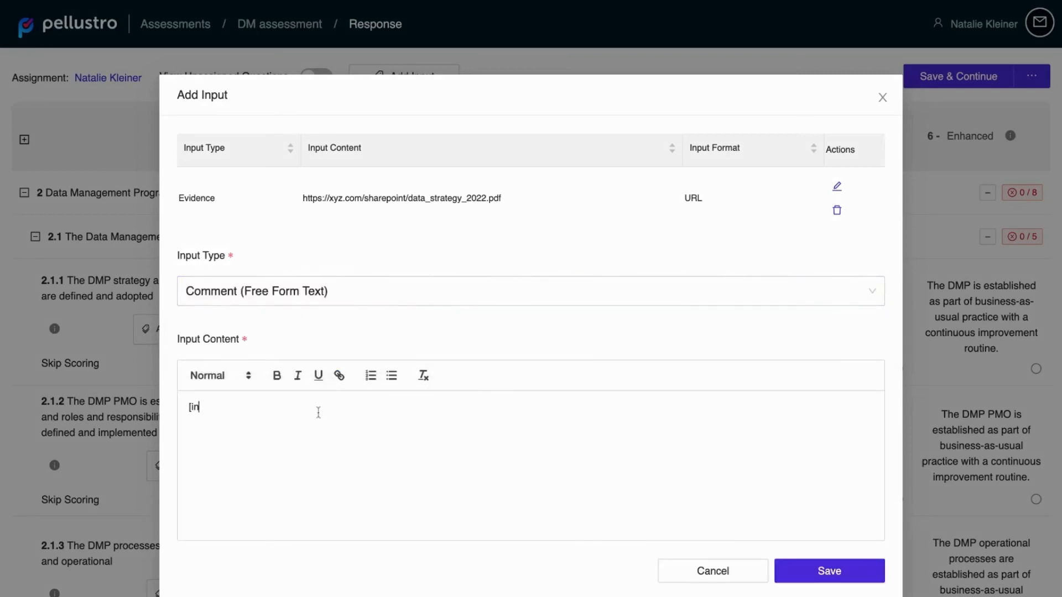
text(sert opinion here)
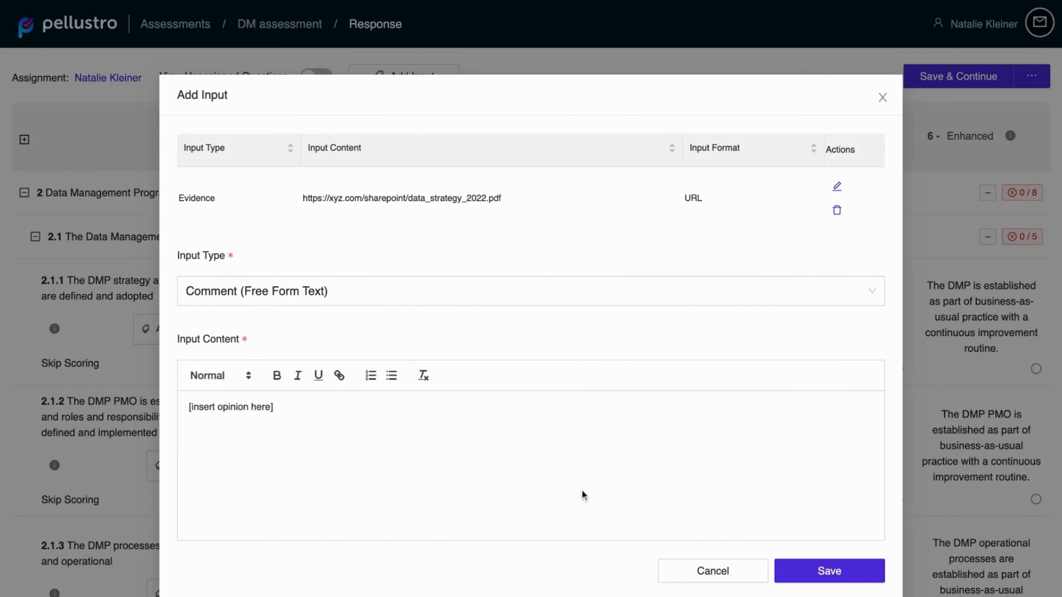
click(808, 565)
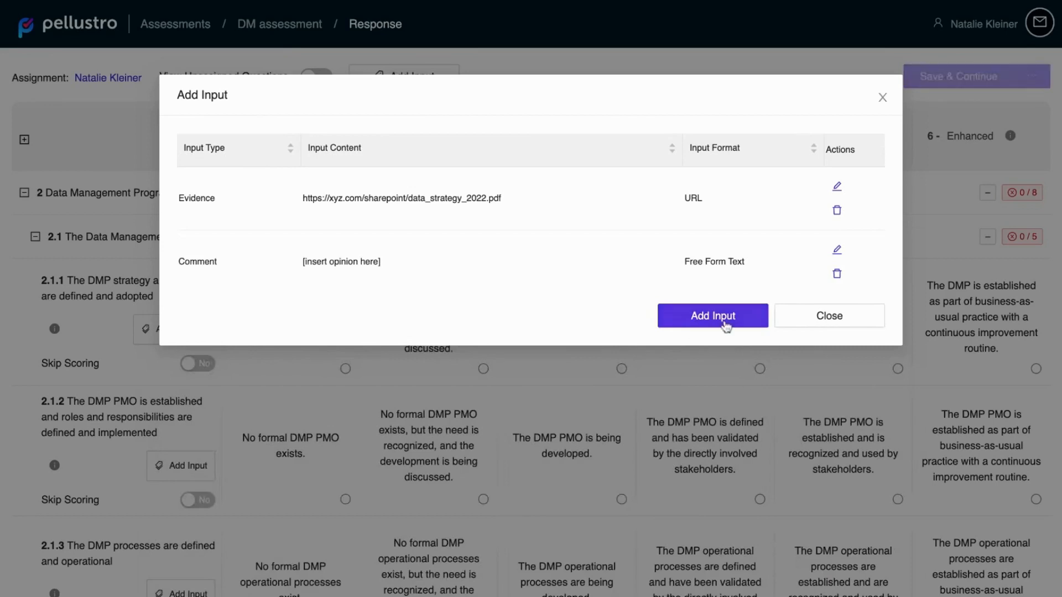
Step: Add a second free-form comment reading "Note to self: ...." to question 2.1.1 and close its inputs
click(713, 316)
click(512, 354)
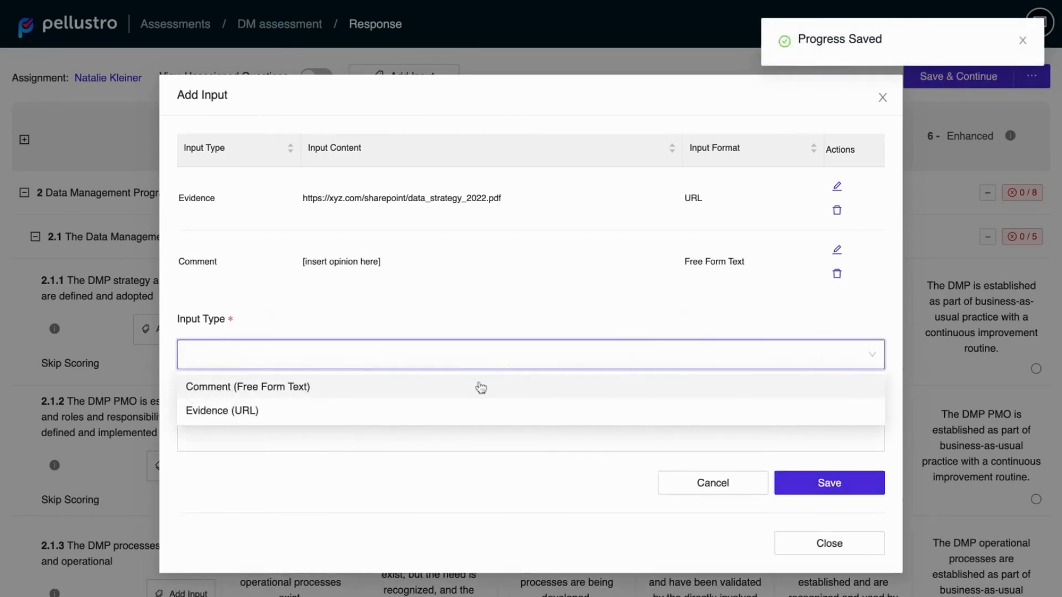
click(480, 387)
click(374, 470)
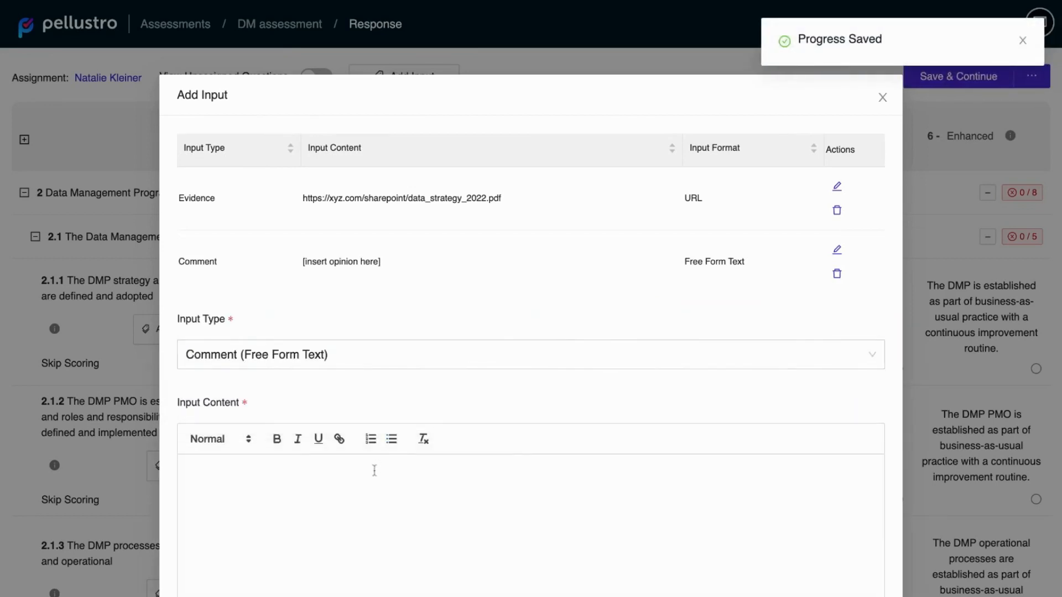
text(Note to)
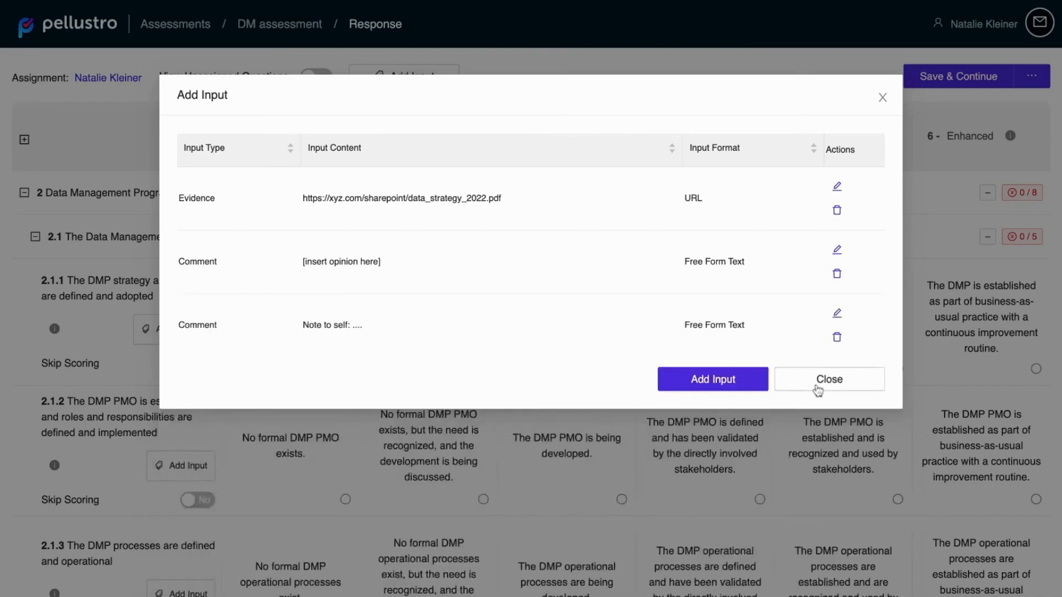
click(814, 386)
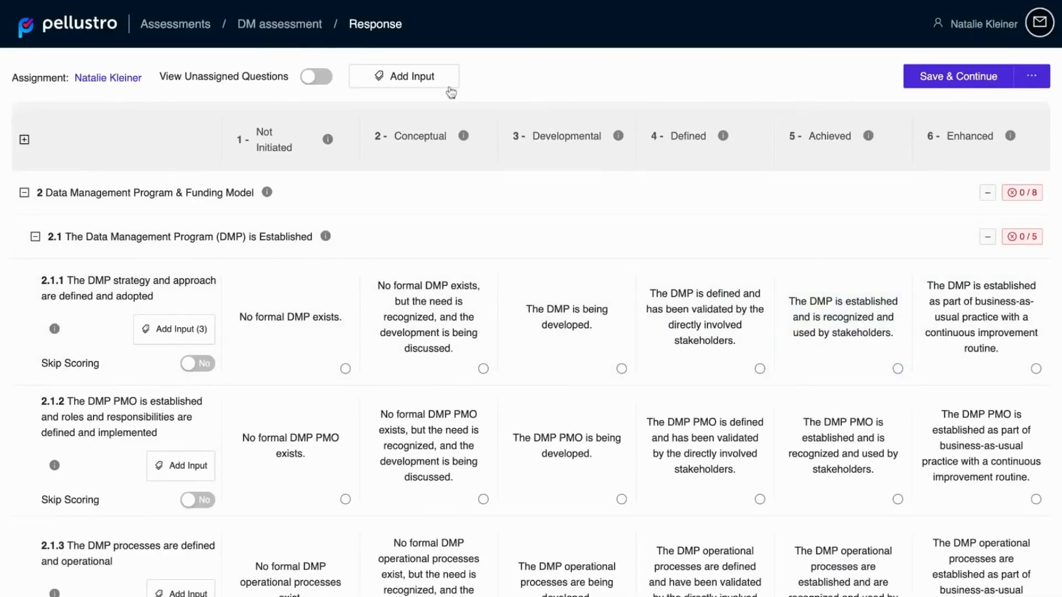
Step: Open the input form for the whole assessment and view its input type choices
click(437, 80)
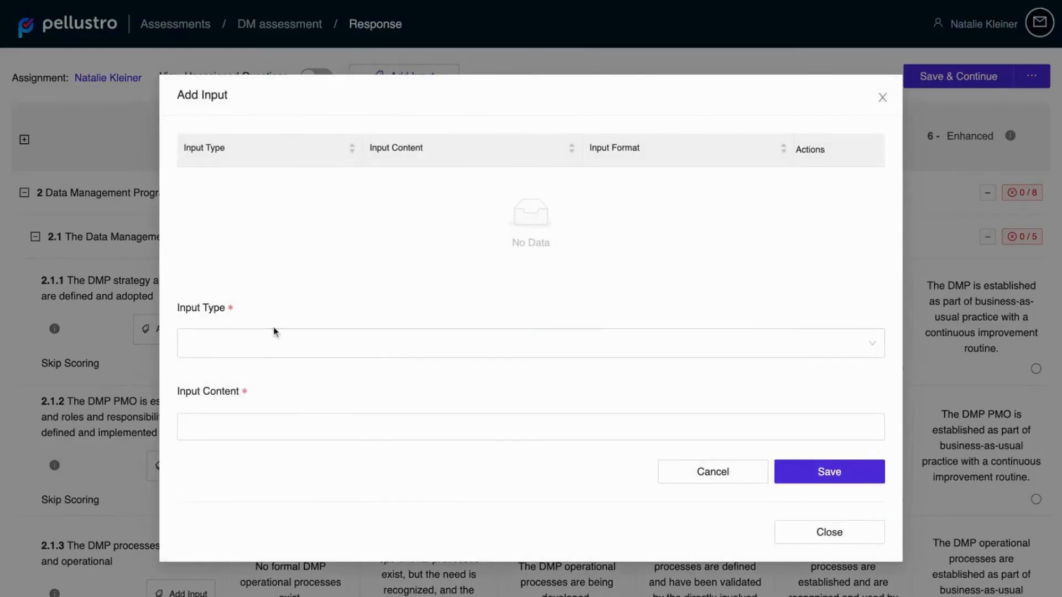
click(275, 339)
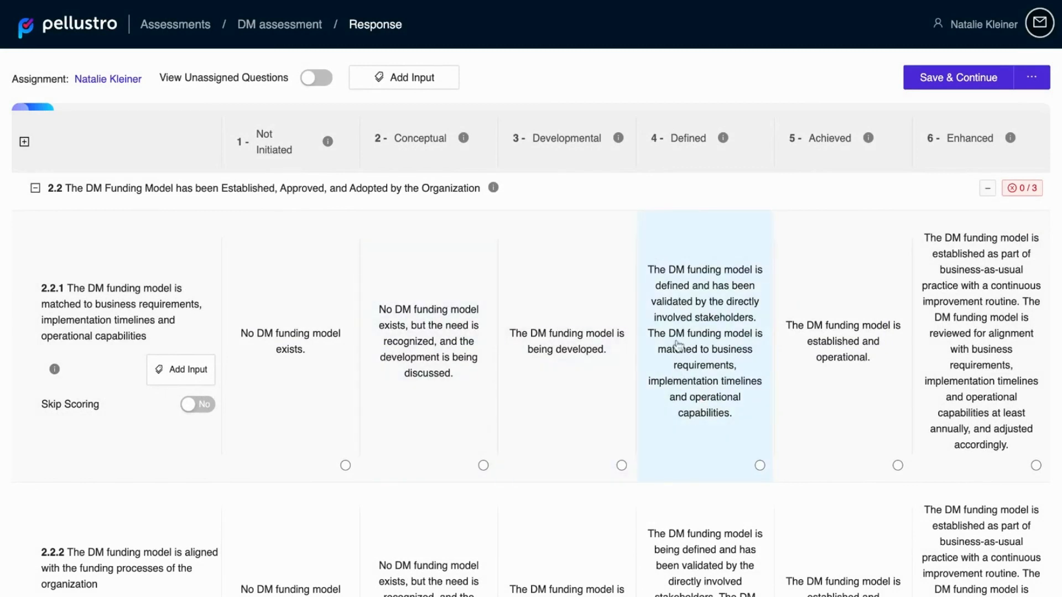
Step: Rate question 2.2.1 as 4 - Defined and read the description of the Defined level
click(679, 344)
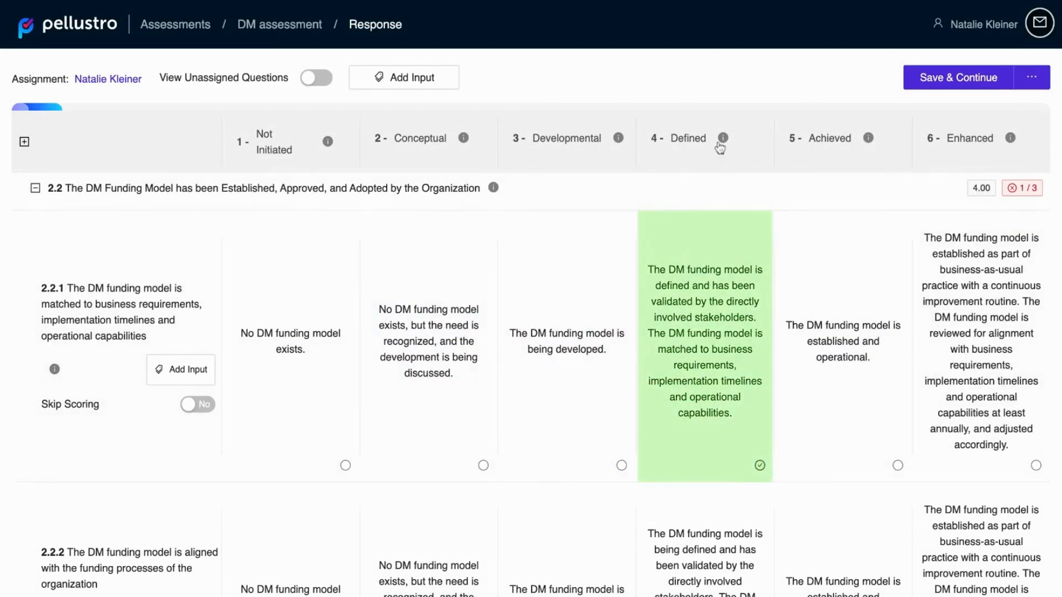
click(722, 138)
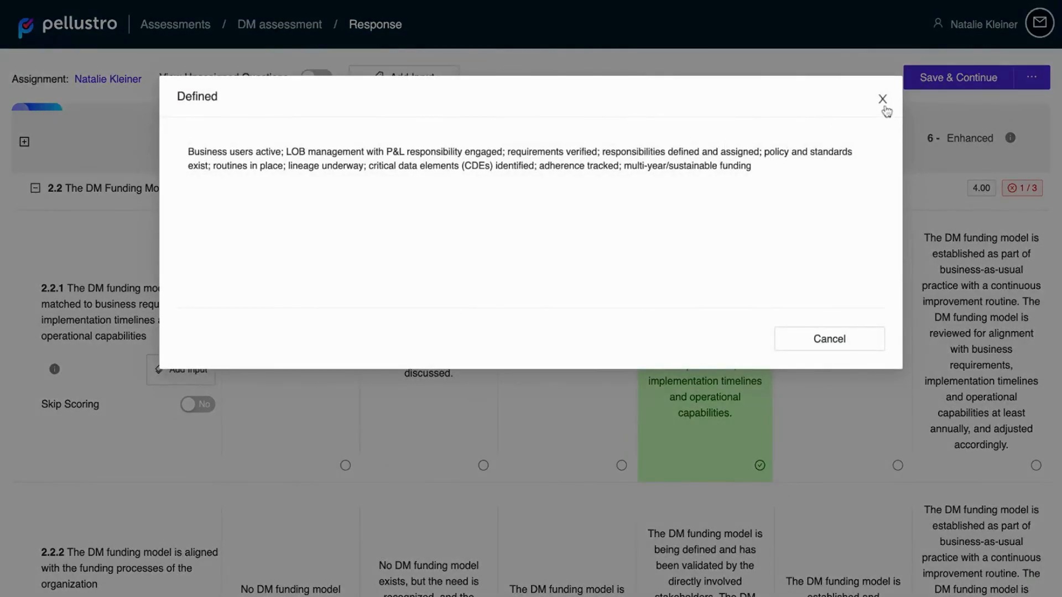
click(880, 97)
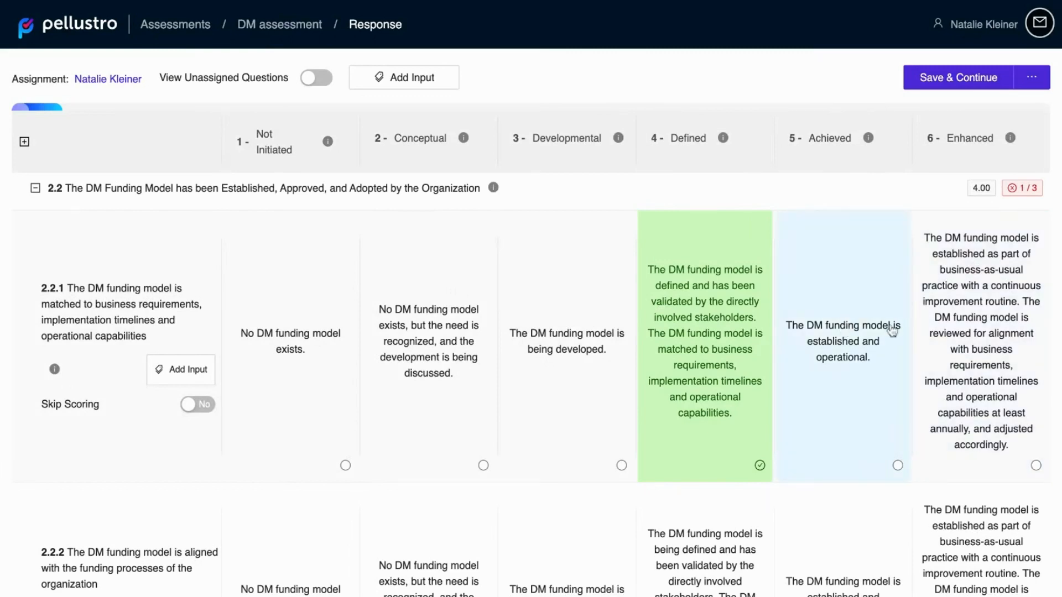
Step: Try the Achieved and Enhanced ratings for question 2.2.1 and settle on 5 - Achieved
click(876, 388)
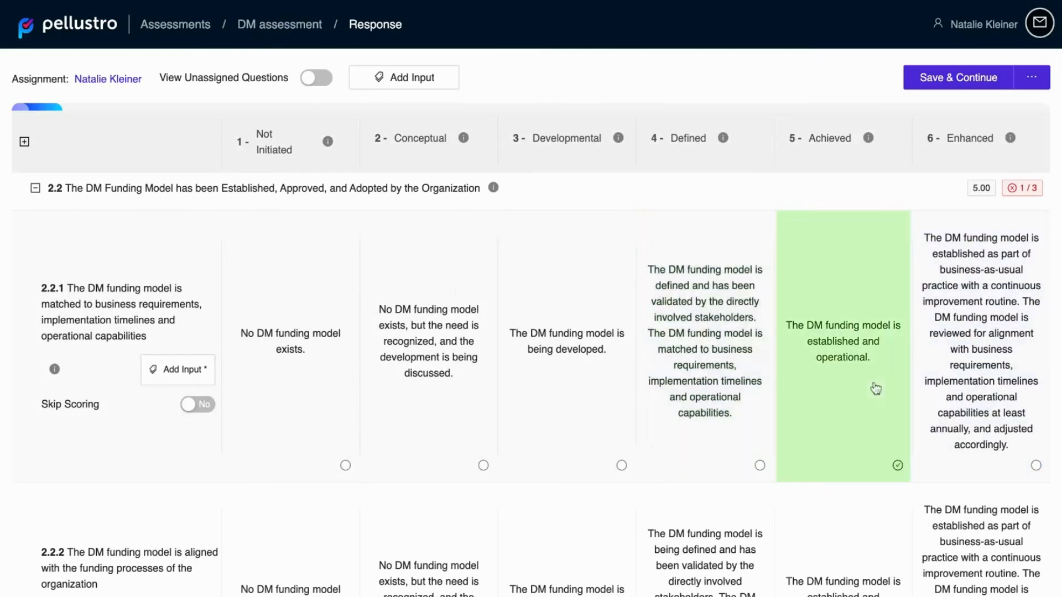
click(946, 390)
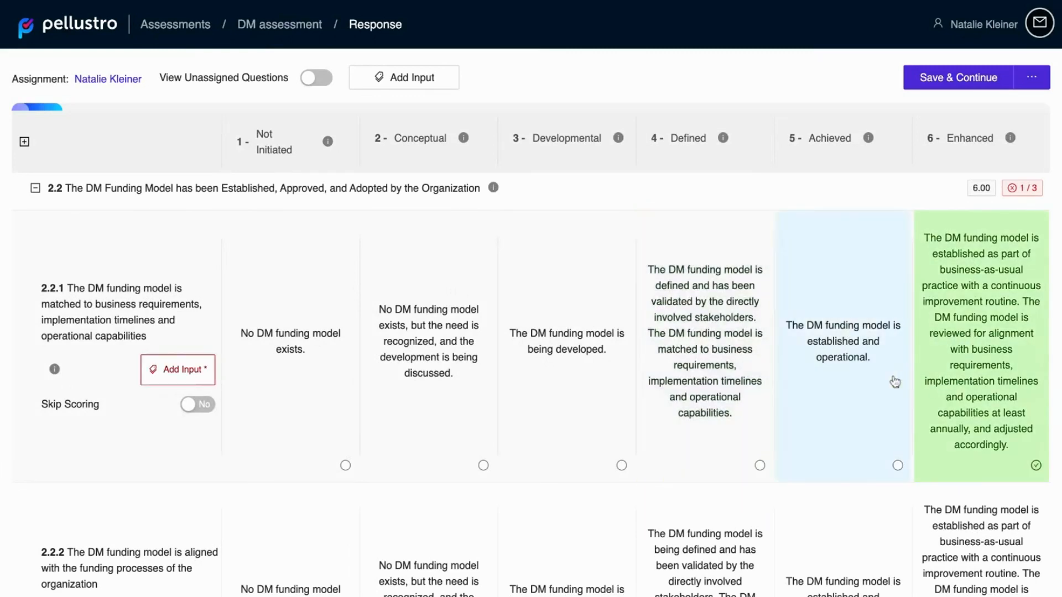
click(871, 378)
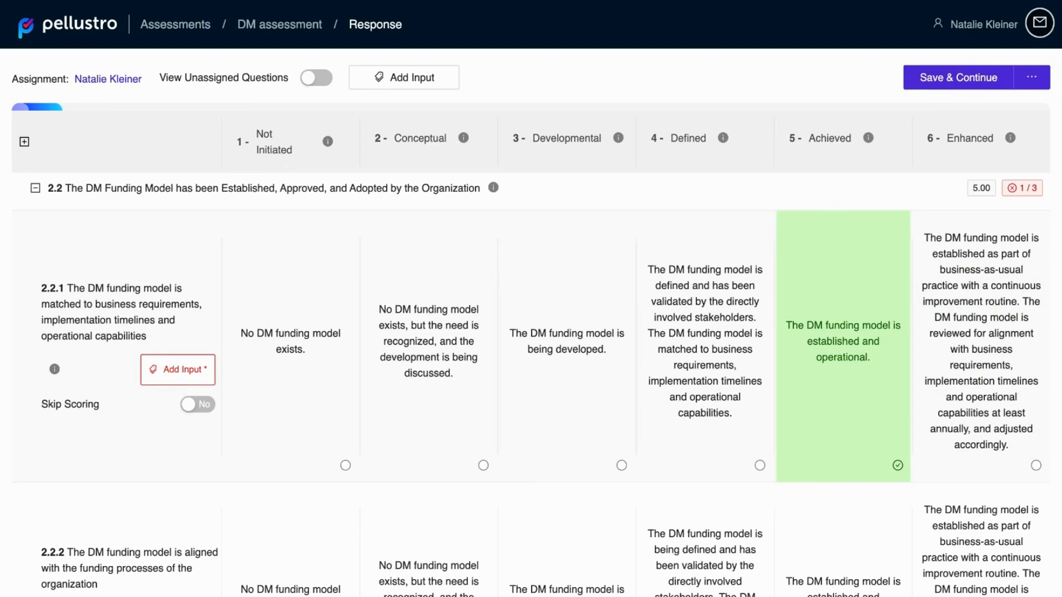
Step: Open the input form for question 2.2.1, view its fields and close it without adding anything
click(202, 373)
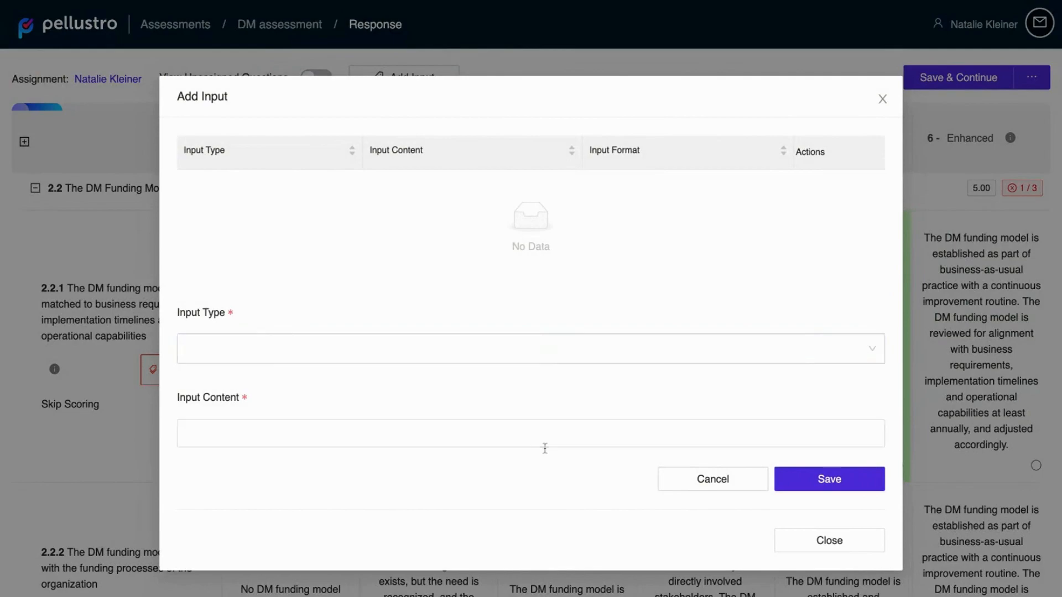
click(818, 547)
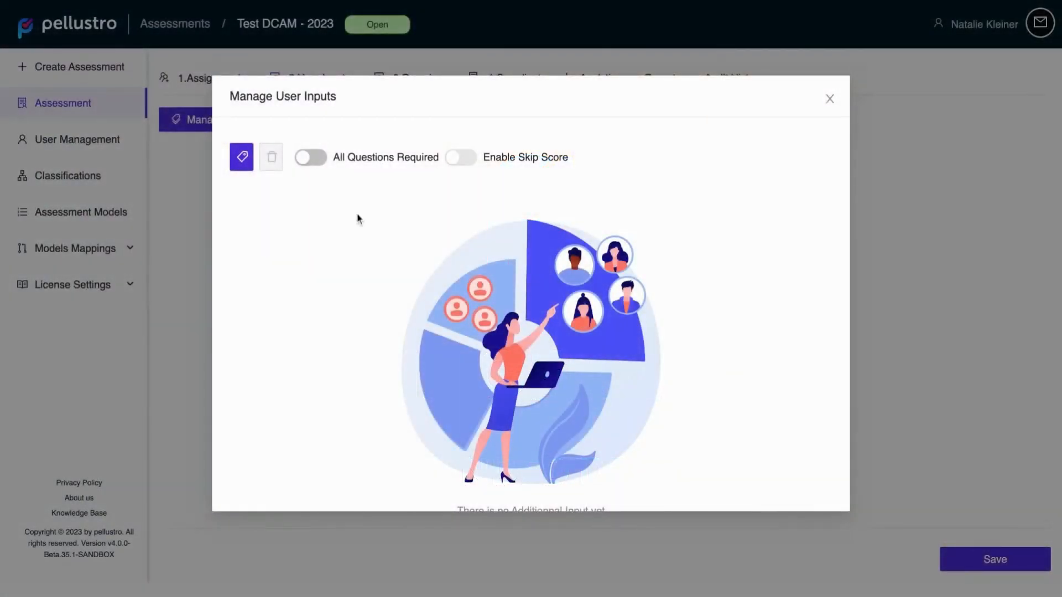
Step: Add a user input named Comment with the Free Form Text type to the Test DCAM assessment
click(241, 158)
click(312, 245)
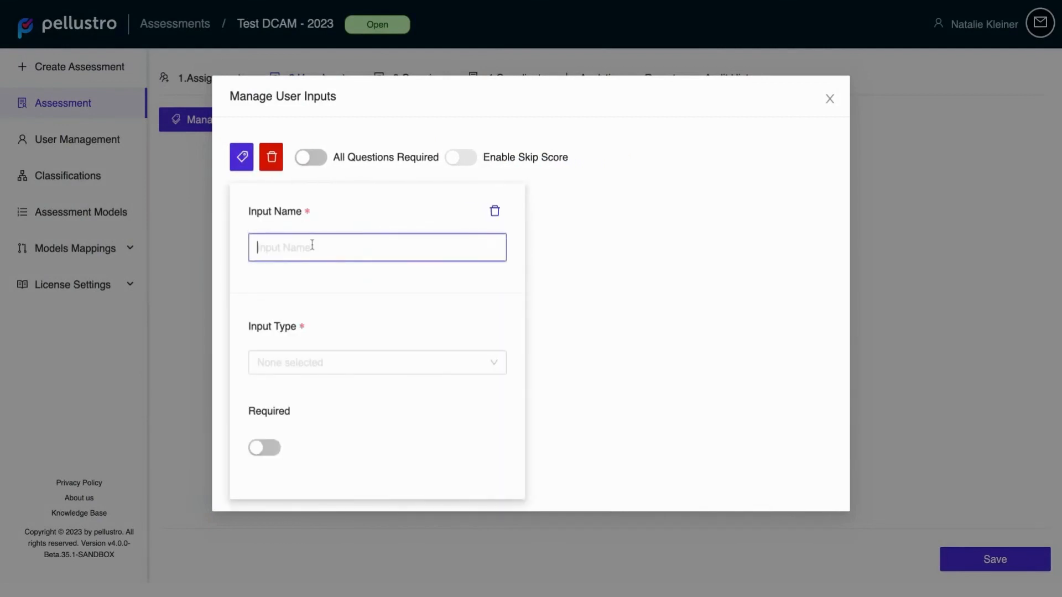
text(Comment)
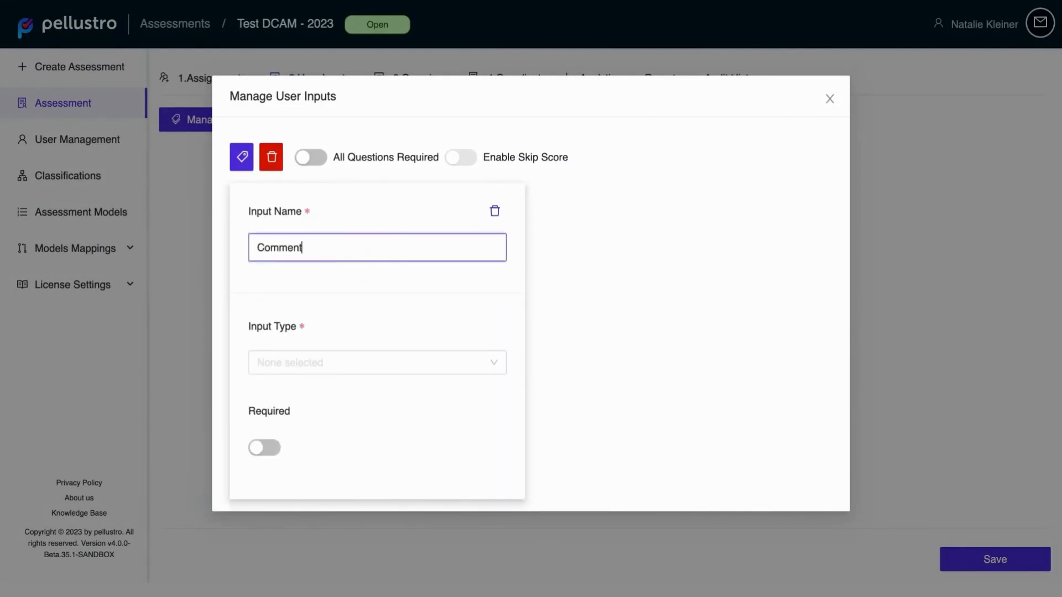
click(277, 369)
click(282, 394)
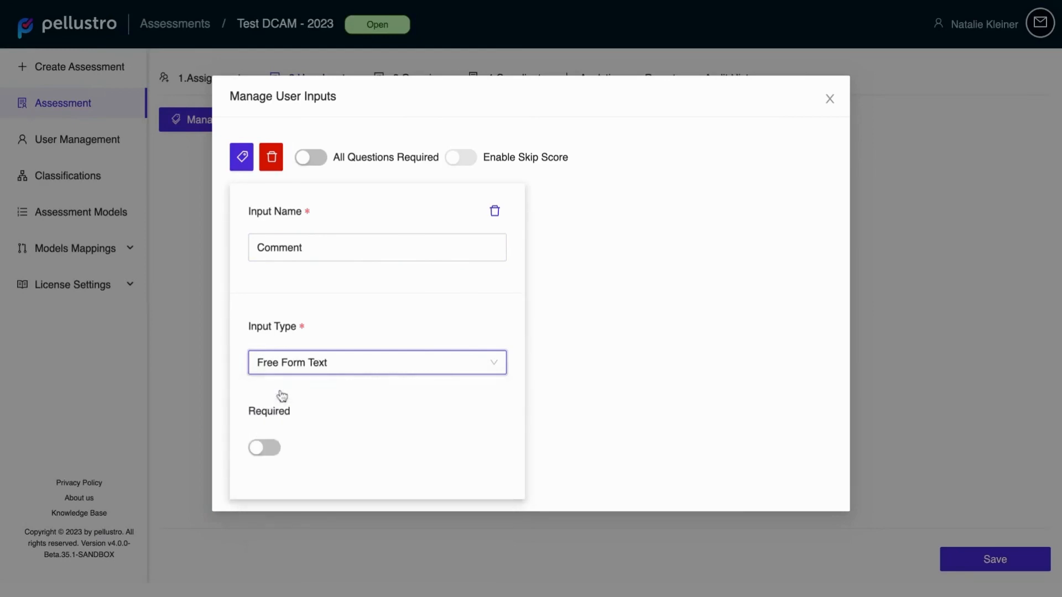
Step: Make the Comment input required for scores 1 - Not Initiated and 6 - Enhanced
click(267, 449)
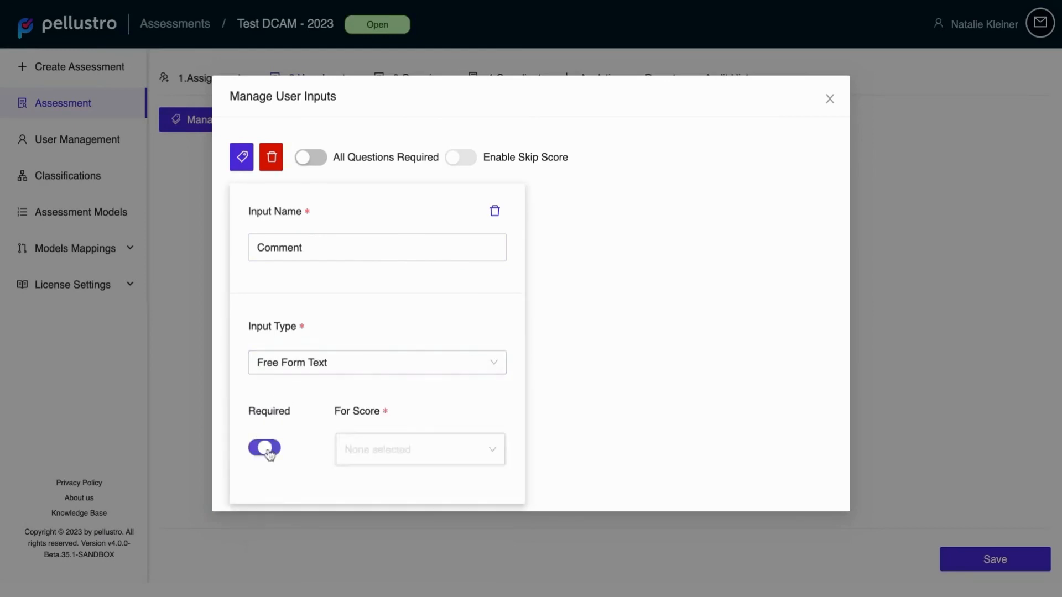
click(441, 442)
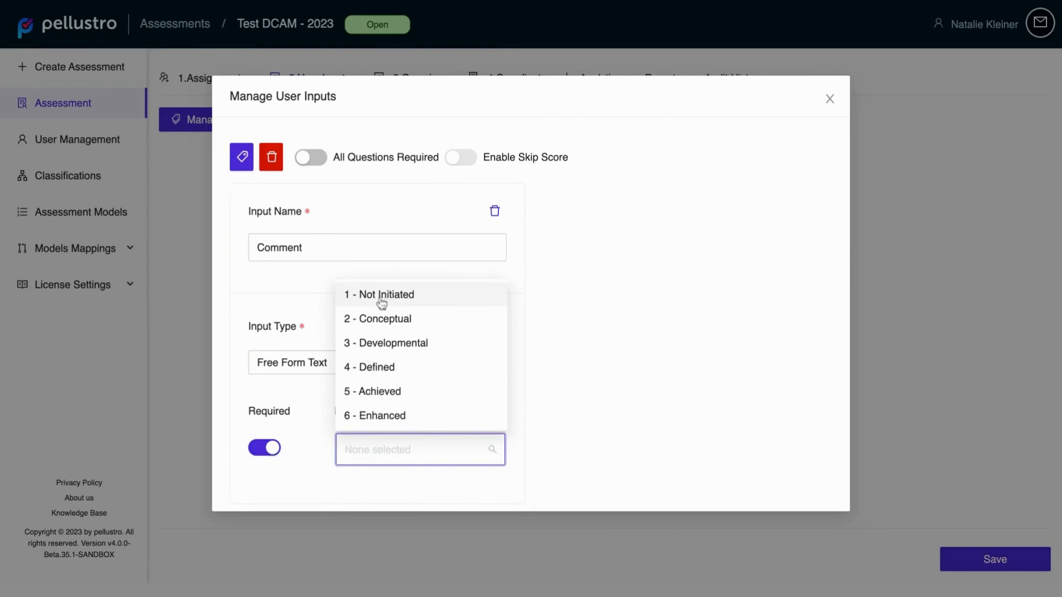
click(381, 298)
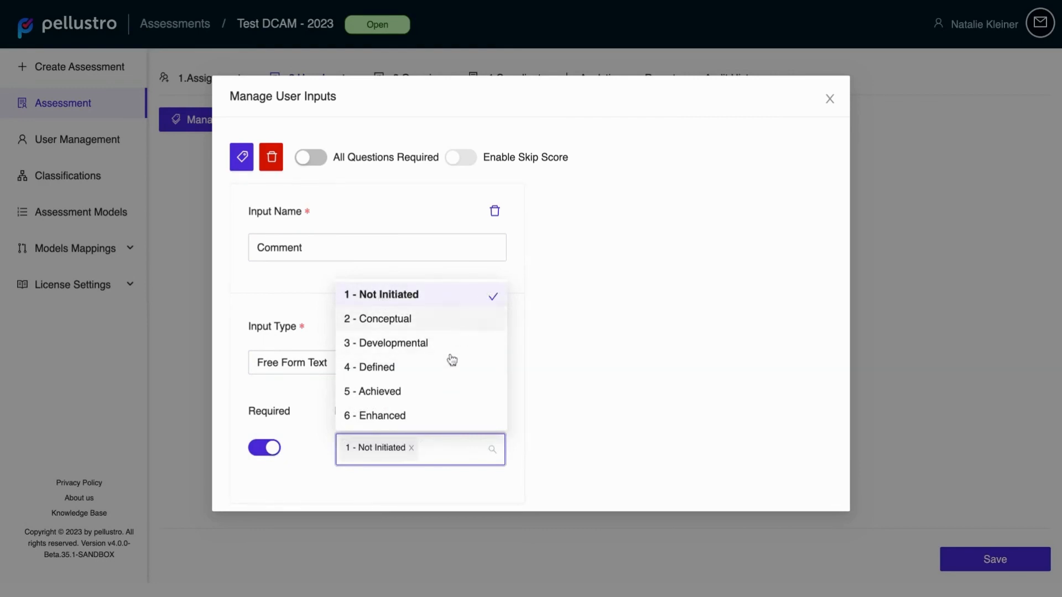
click(394, 422)
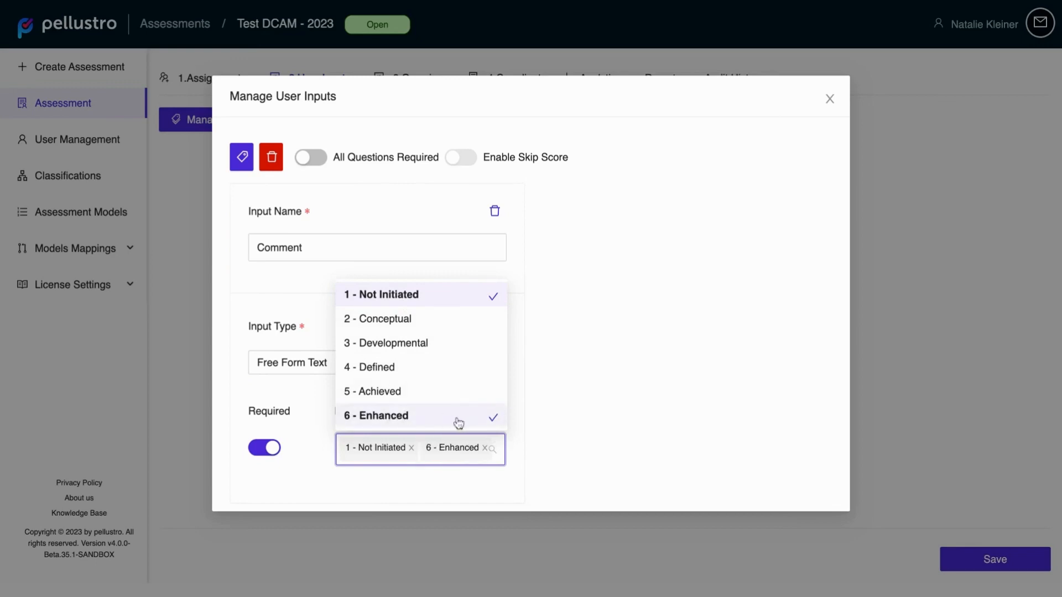
click(323, 417)
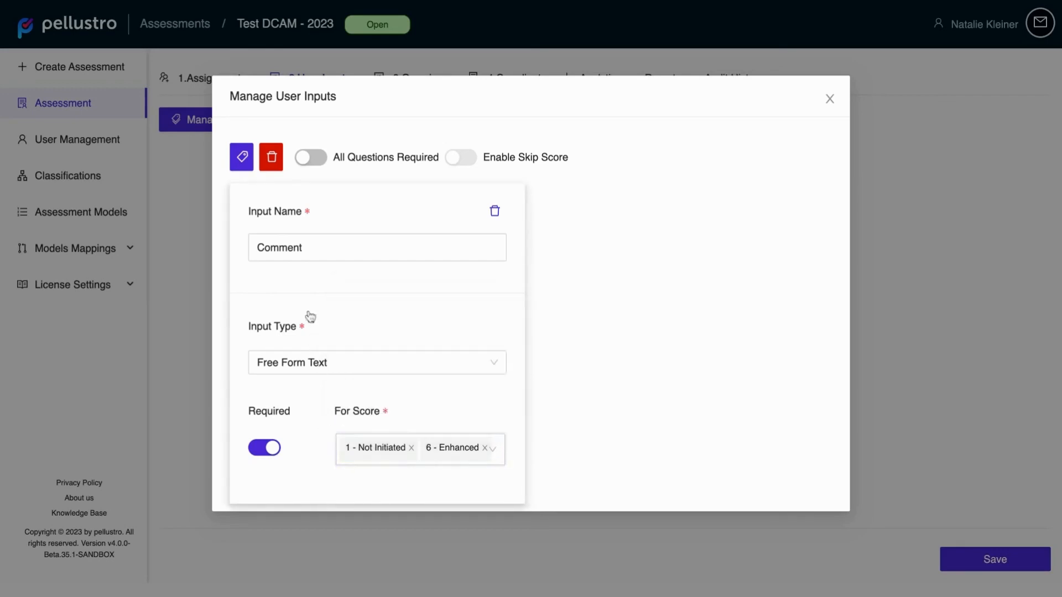
Step: Add a second user input named Evidence with the URL type
click(243, 164)
click(630, 242)
text(E)
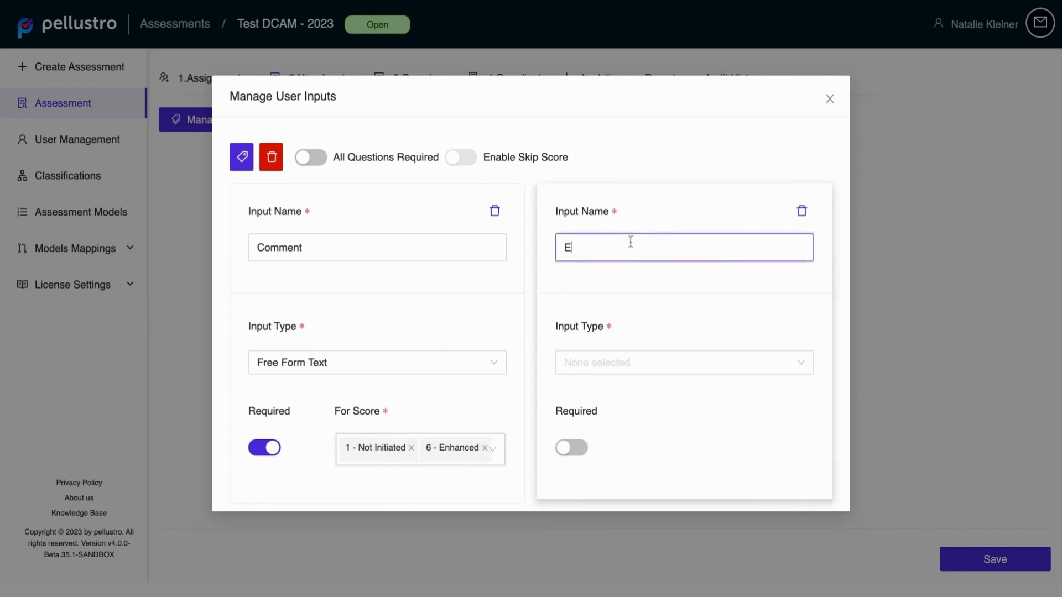
text(vidence)
click(657, 367)
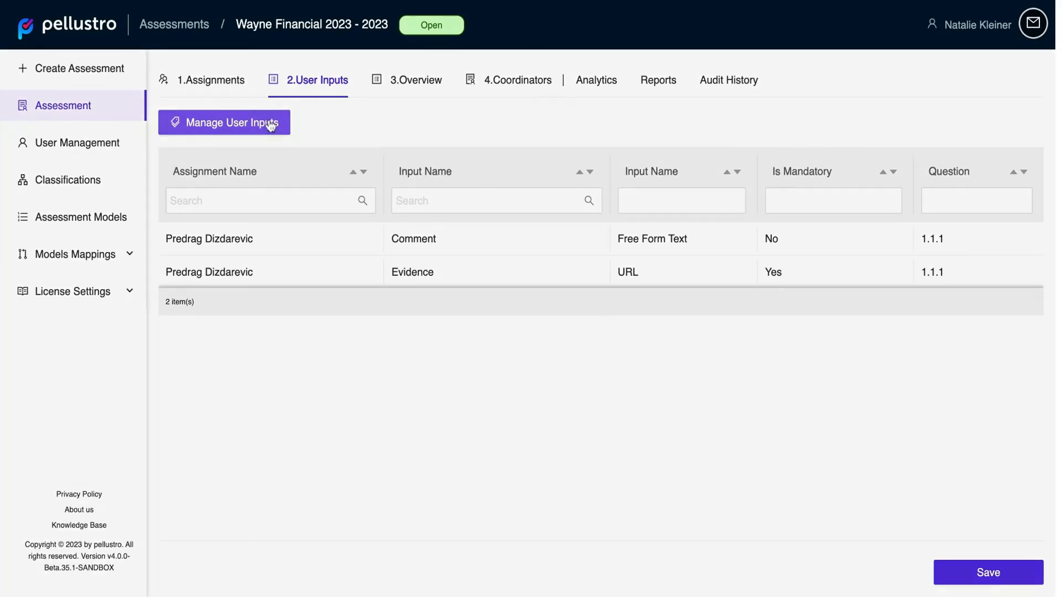
Step: Open the user input settings of the Wayne Financial 2023 assessment and view the input type choices for Evidence
click(284, 123)
click(379, 372)
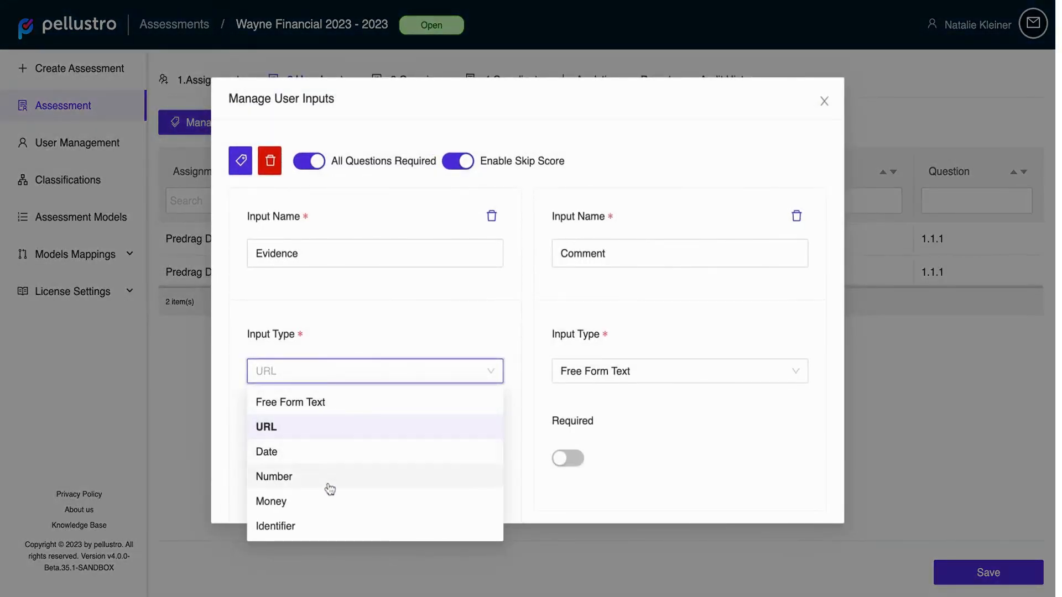
click(633, 510)
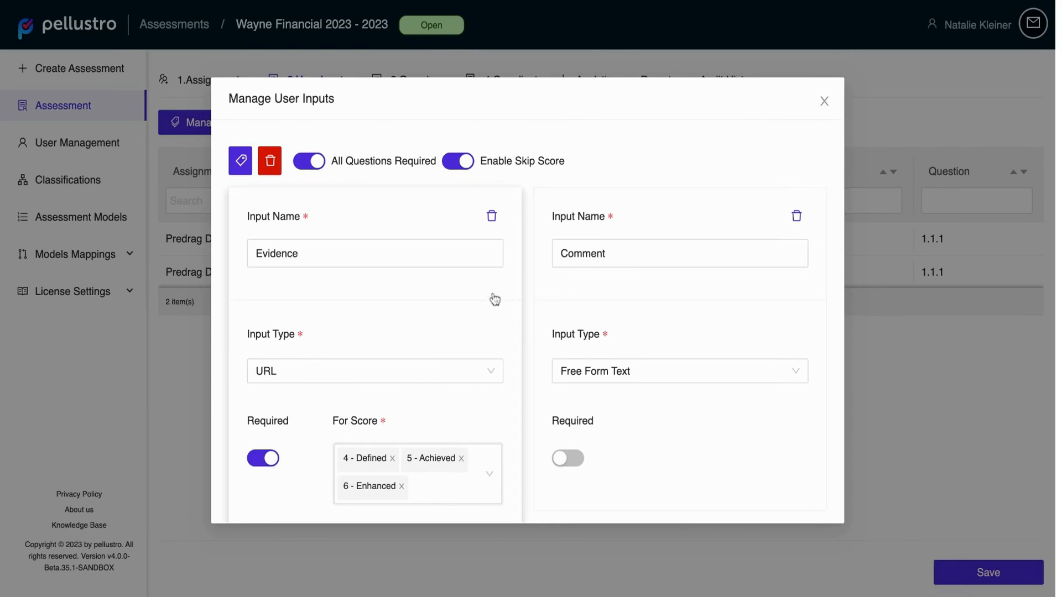
click(681, 361)
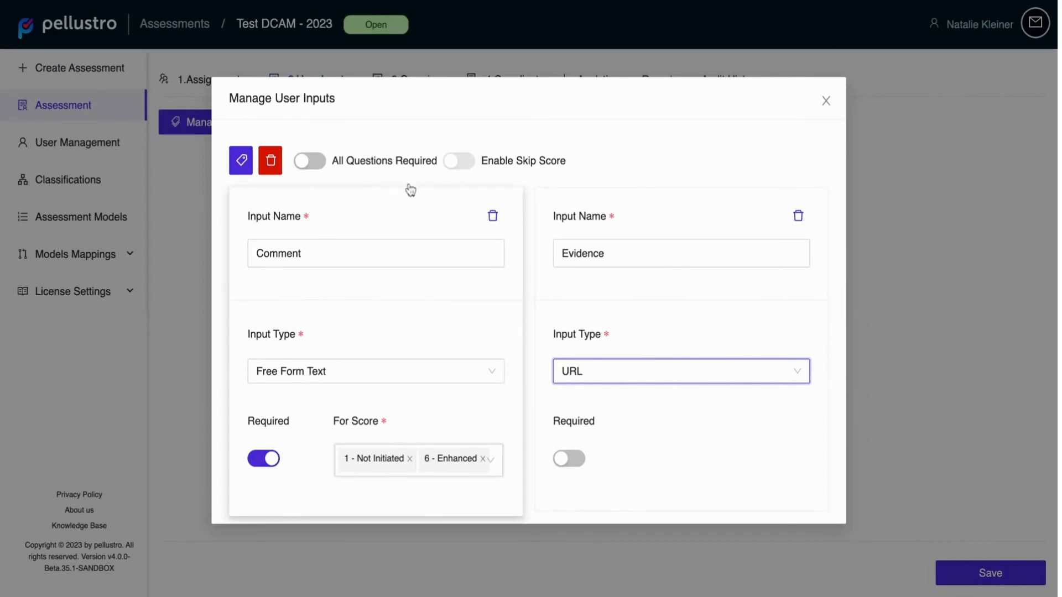
Step: Turn on All Questions Required and Enable Skip Score for the Test DCAM assessment
mouse_move(409, 150)
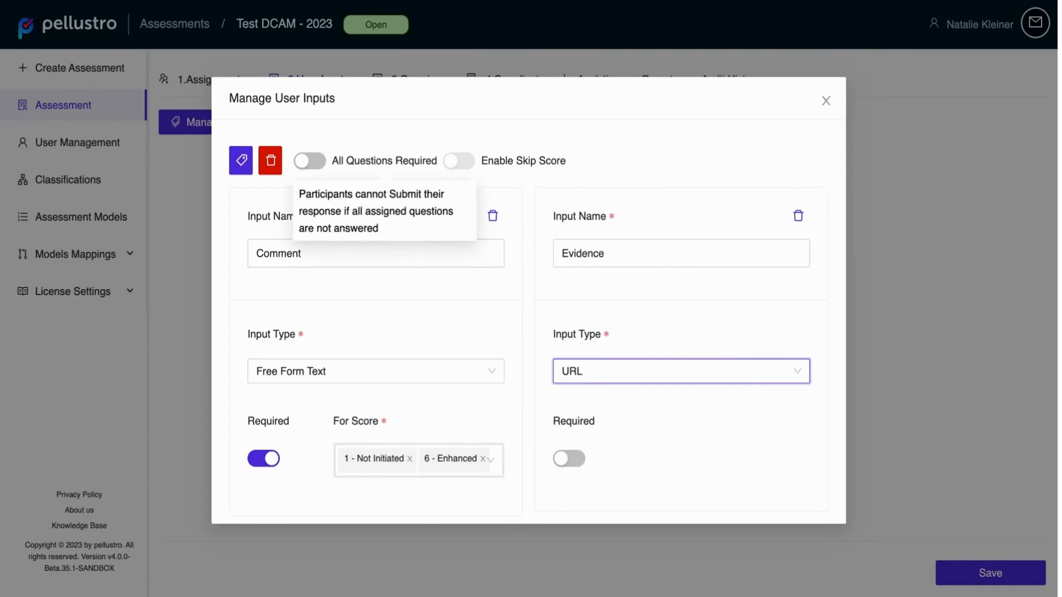
click(319, 160)
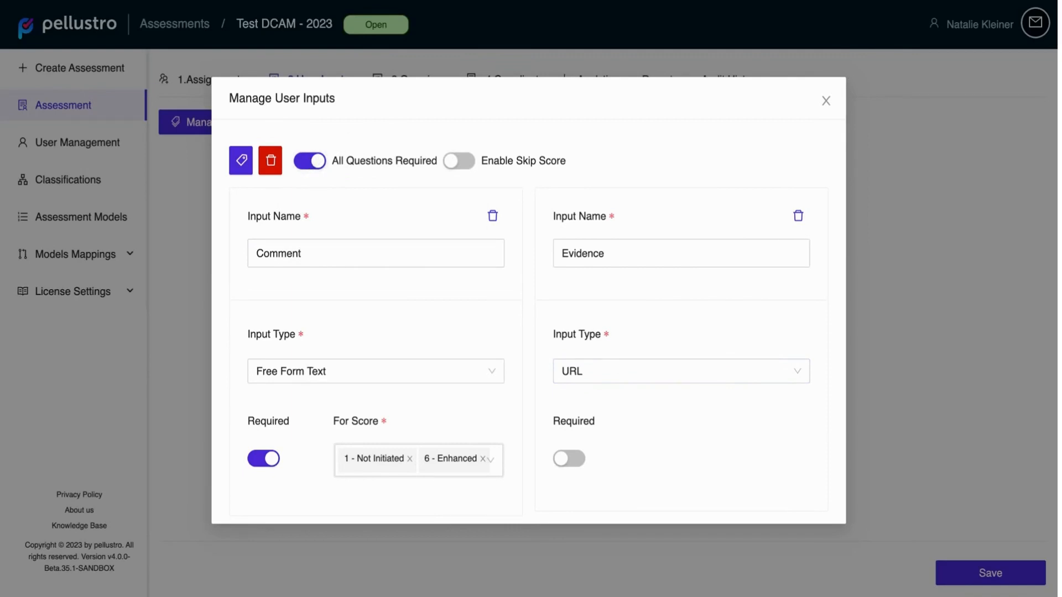
mouse_move(528, 161)
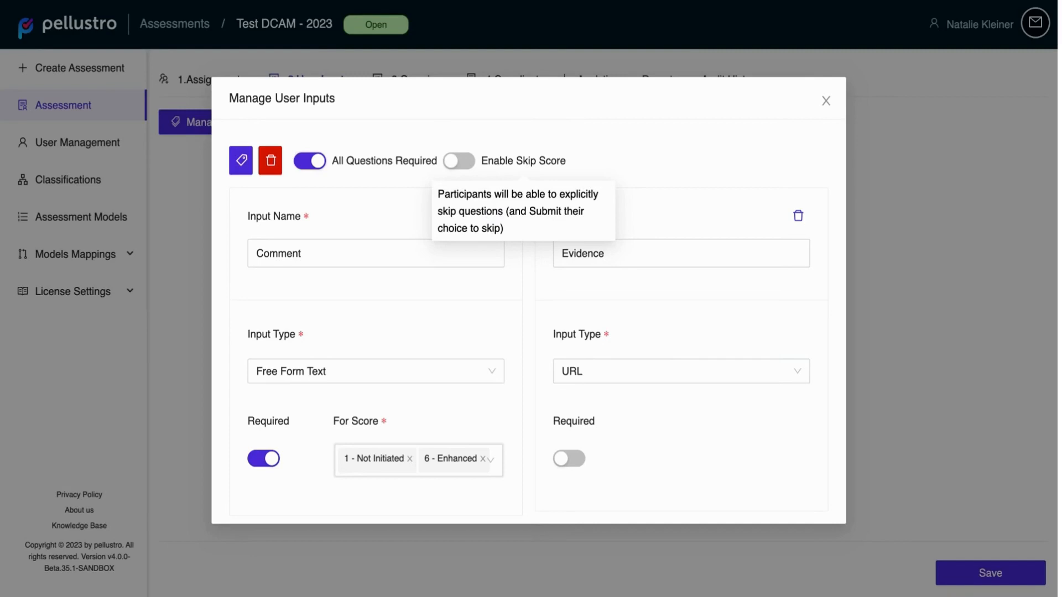
click(458, 160)
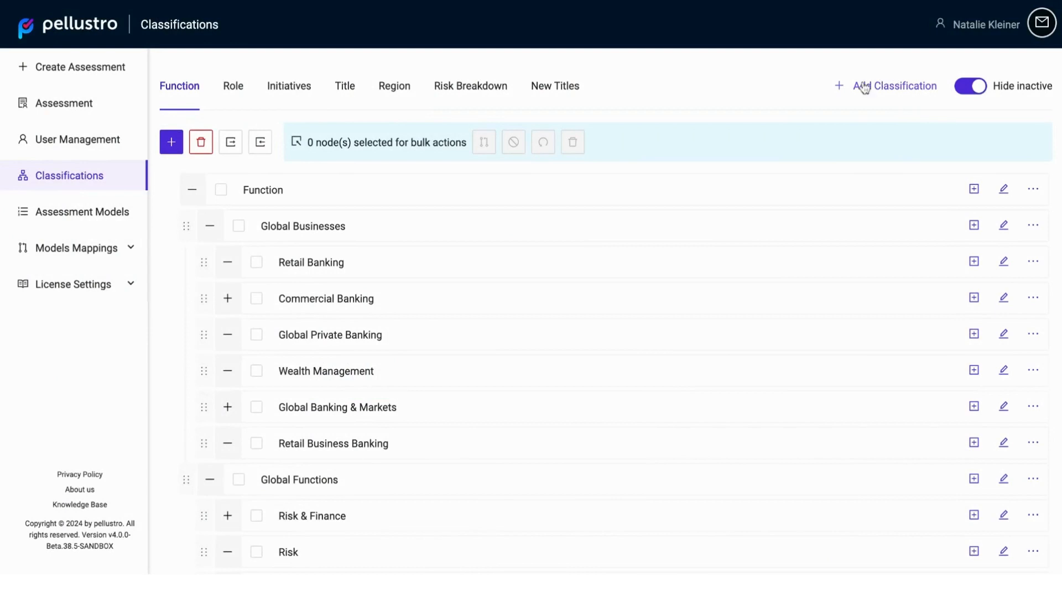
Step: Create a new classification root named Demo Function
click(894, 88)
text(Dem)
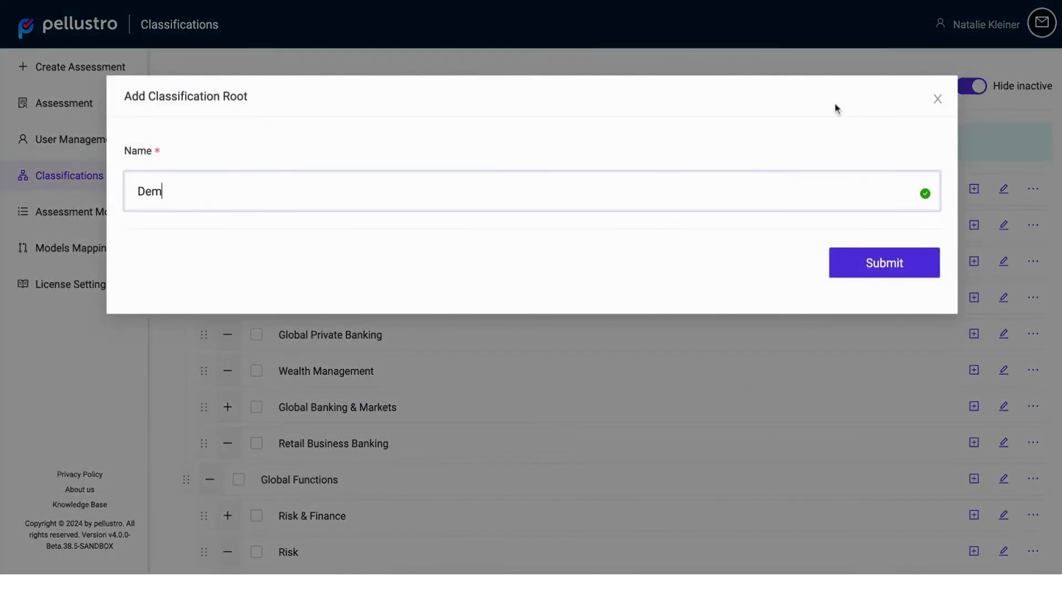
text(o Function)
click(872, 262)
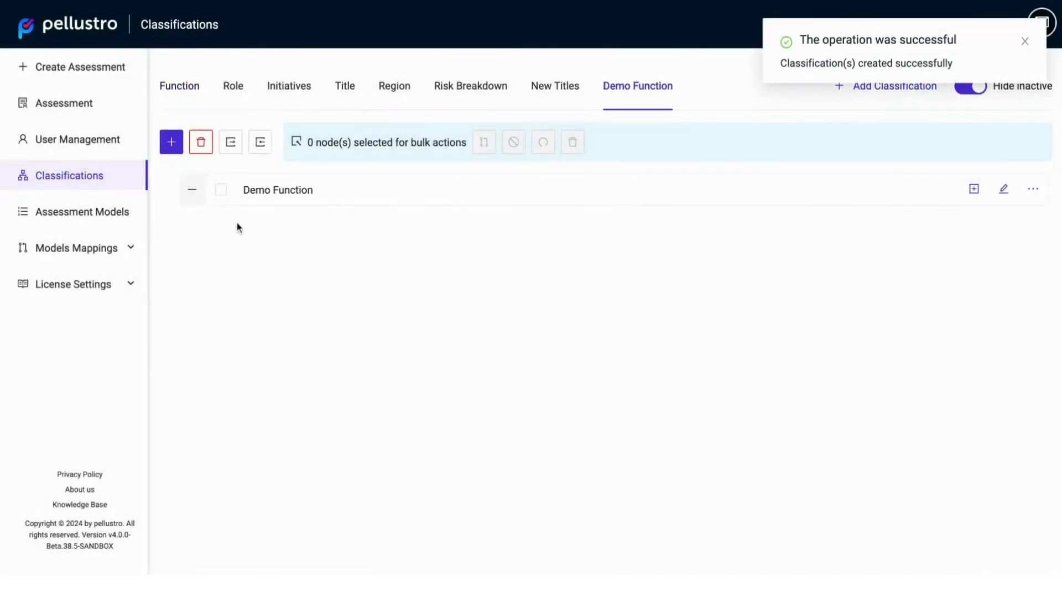
Step: Add a node named Global Businesses under Demo Function
click(172, 145)
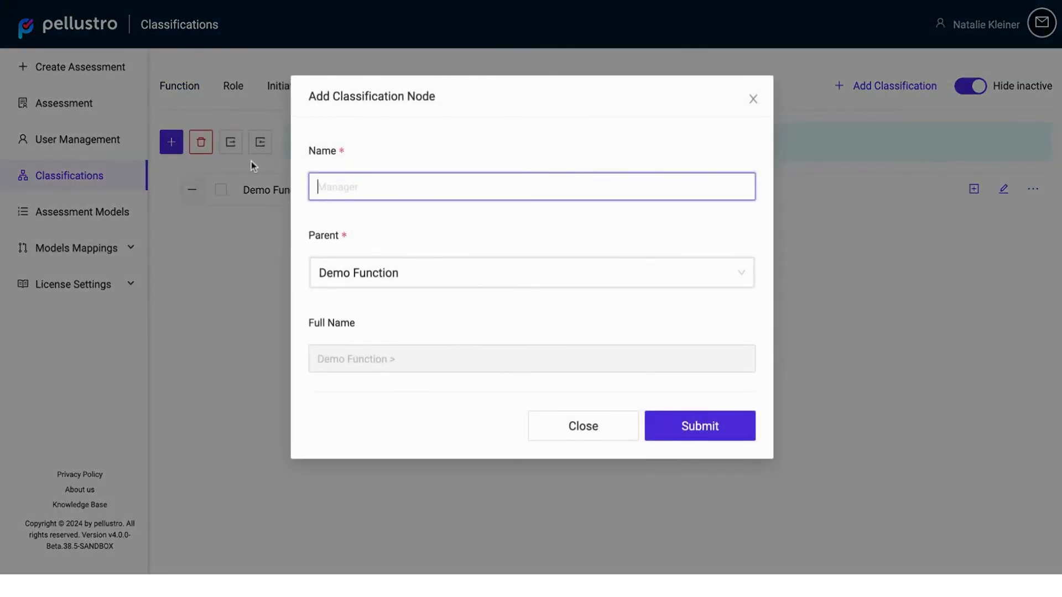
text(Global Businesses)
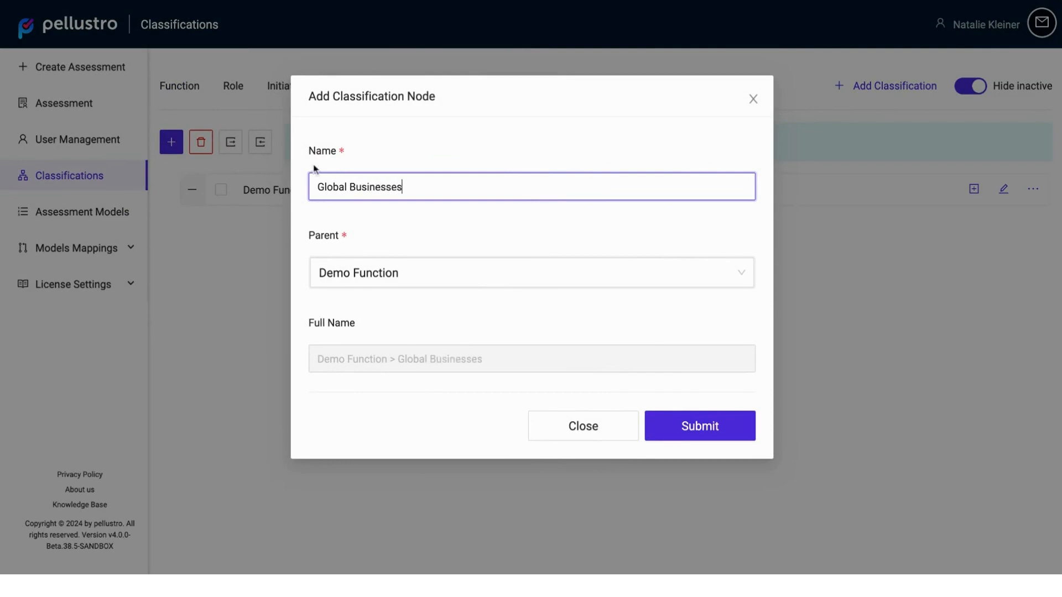
click(686, 426)
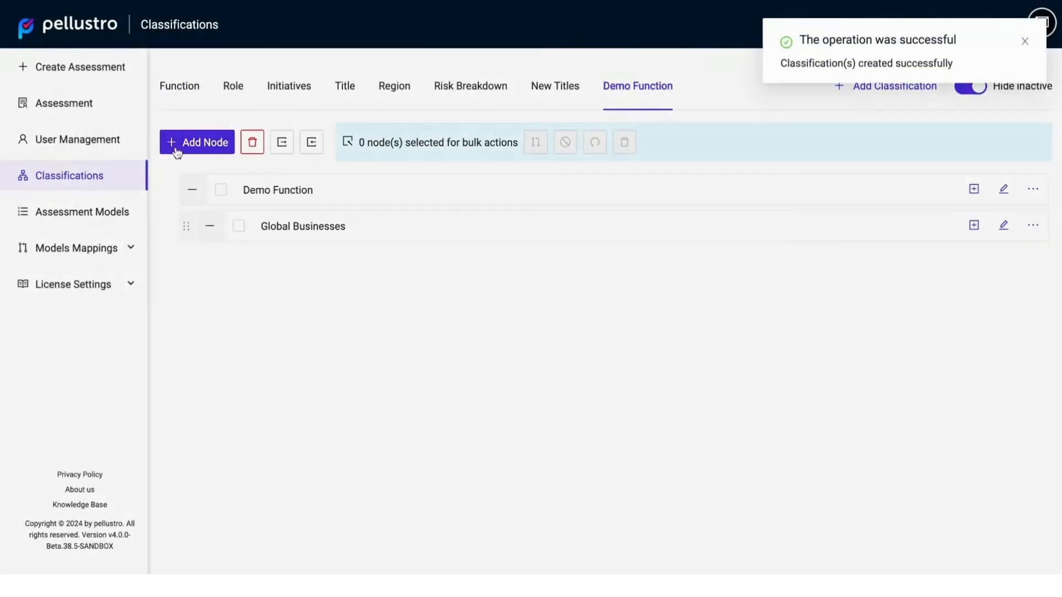
Step: Add a node named Global Functions under Demo Function
click(176, 148)
text(Globa)
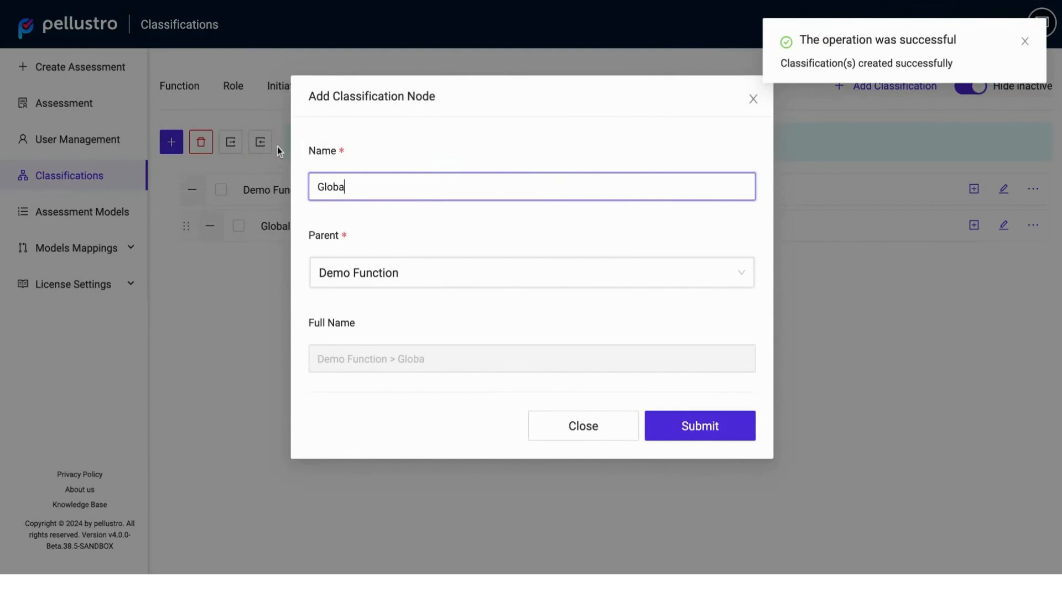
text(l Functio)
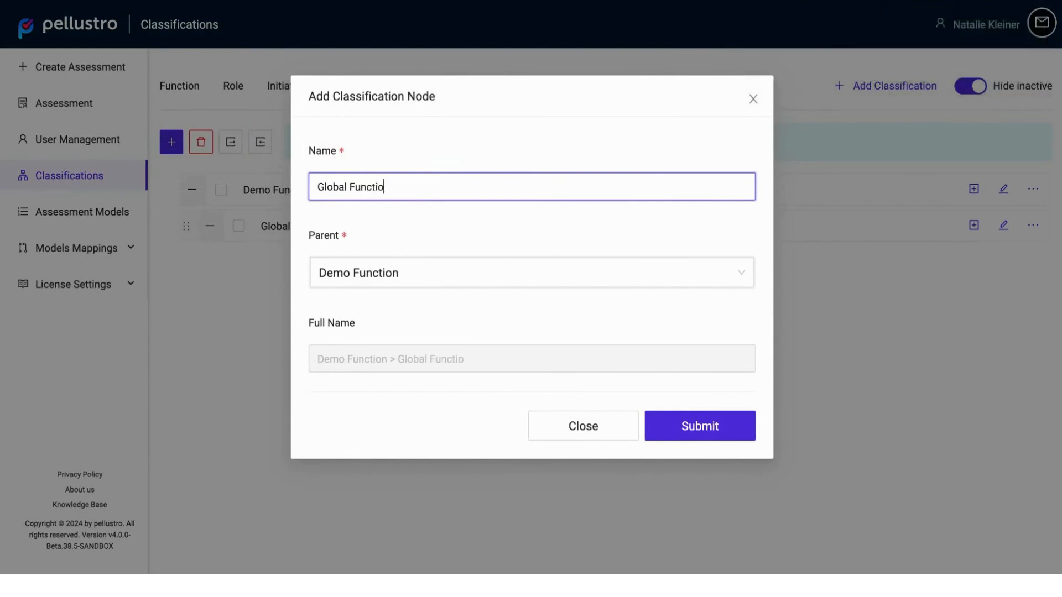
text(ns)
click(699, 432)
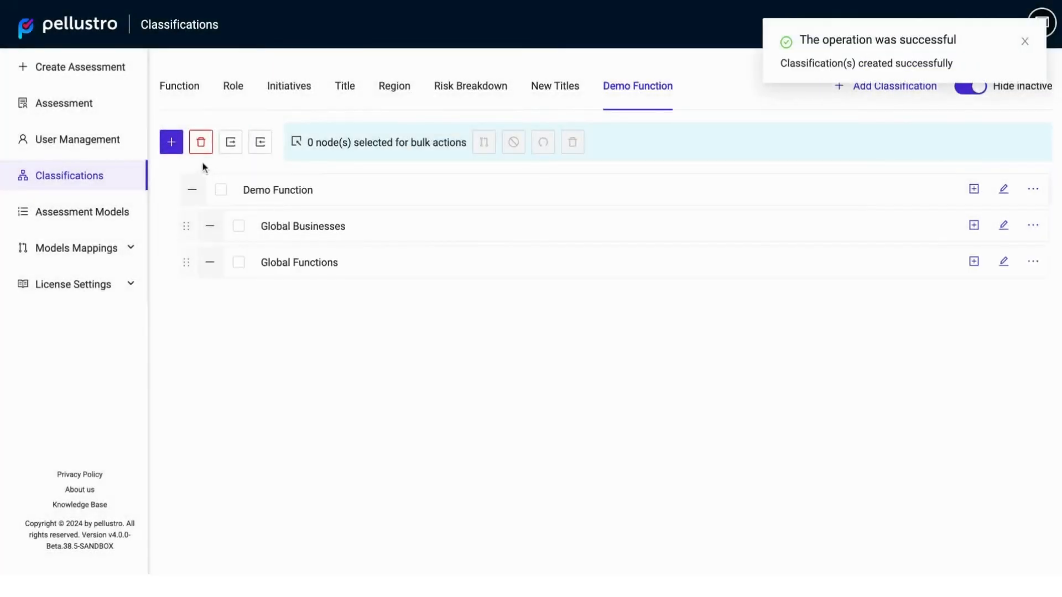
Step: Add a node named Retail Banking with Global Businesses as its parent and expand Global Businesses
click(171, 142)
text(Re)
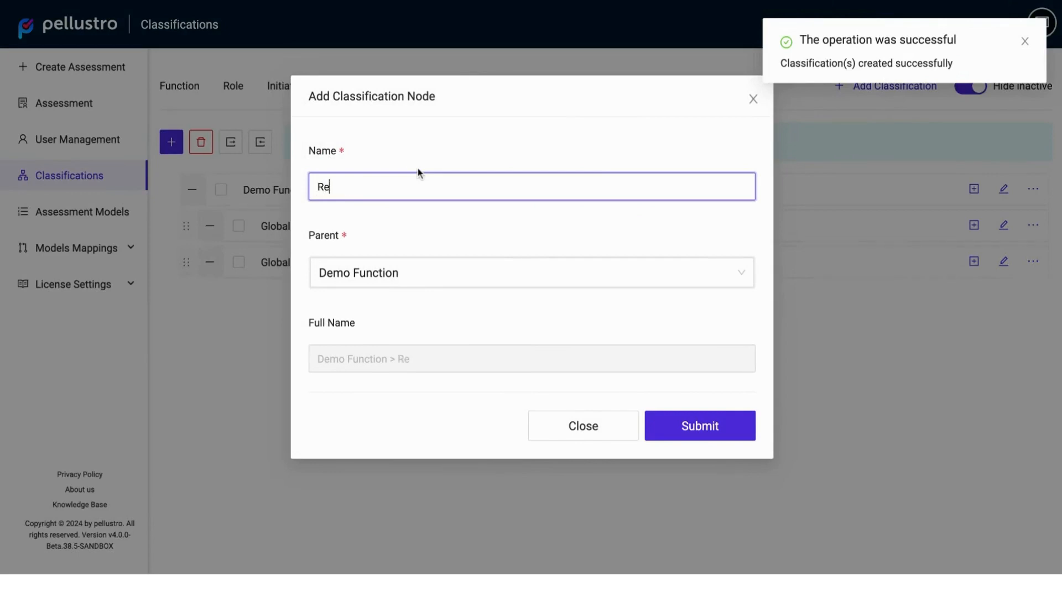
text(tail b)
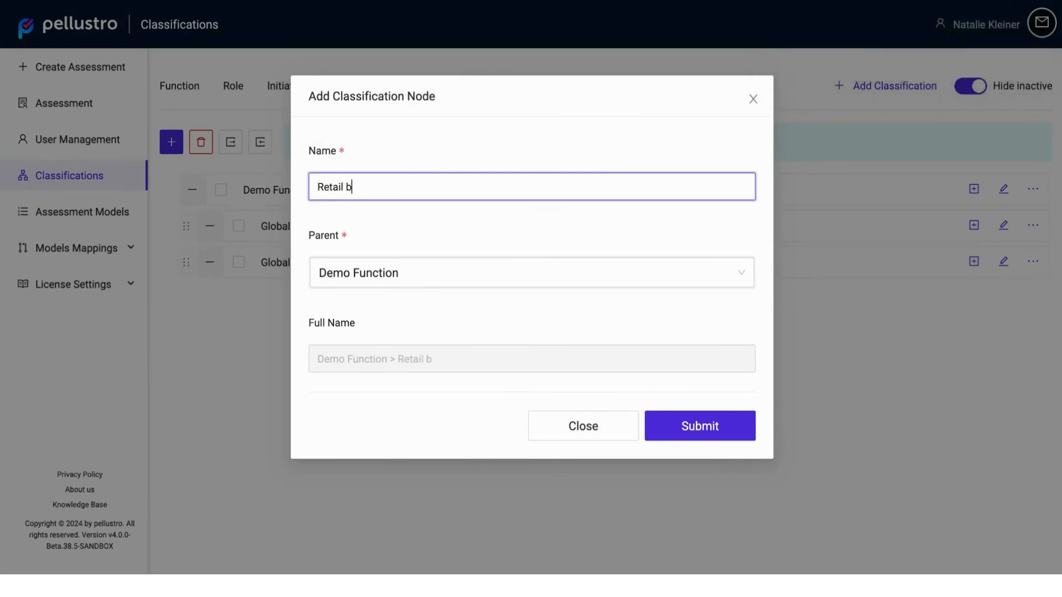
text(anking)
click(383, 273)
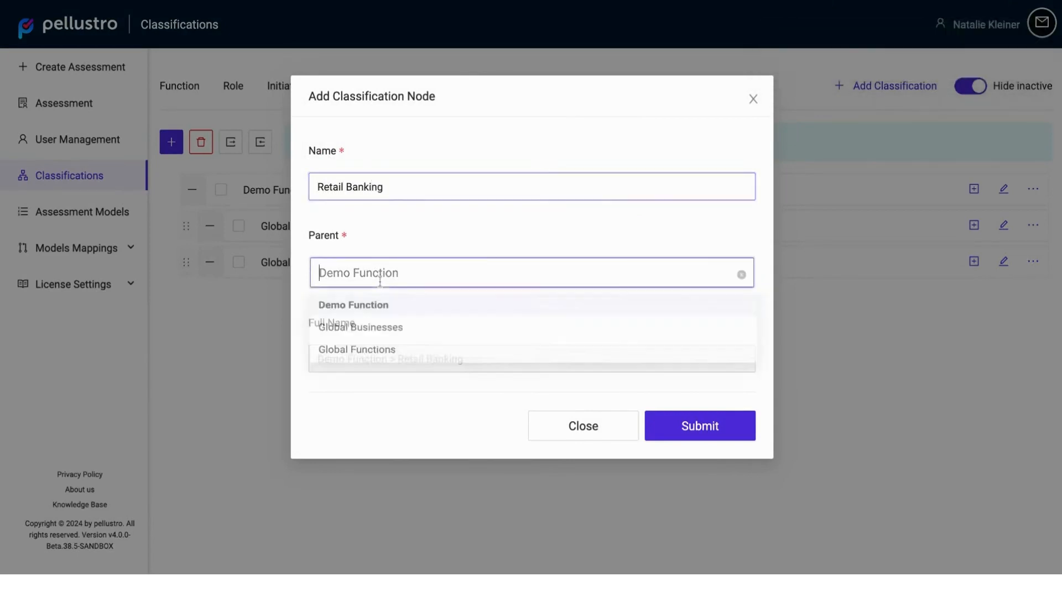
click(379, 334)
click(719, 422)
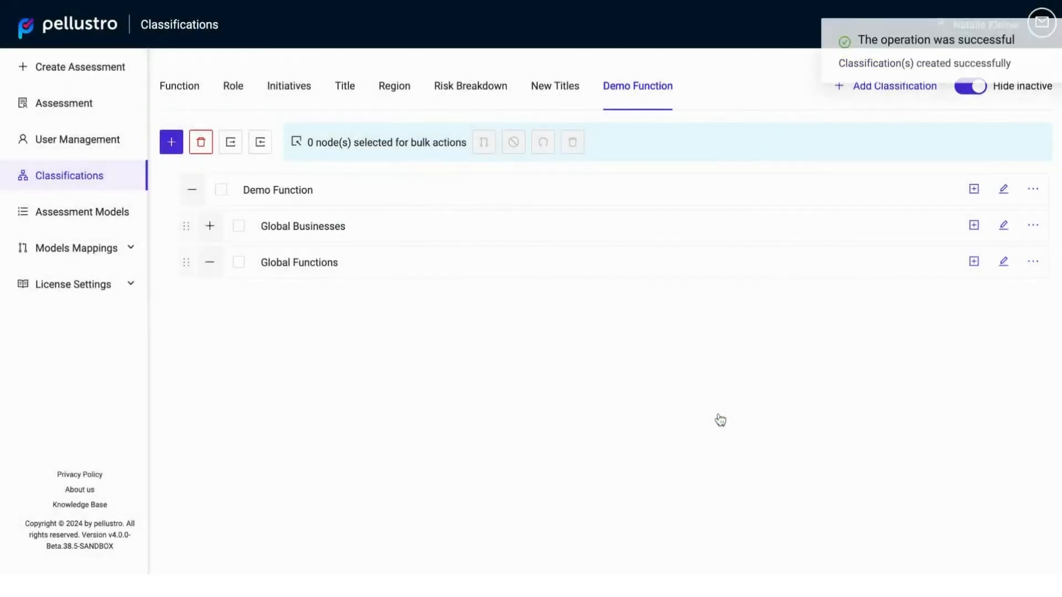
click(209, 227)
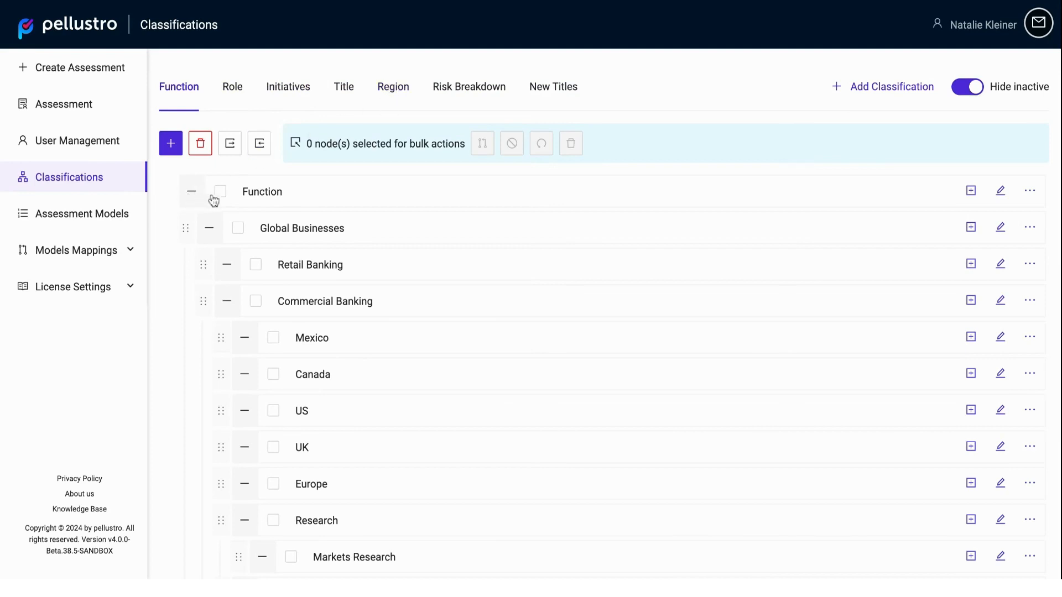
Step: Look through the expanded hierarchy of the Function classification, including the branches under Commercial Banking
scroll(339, 230, down, 1)
scroll(341, 230, down, 6)
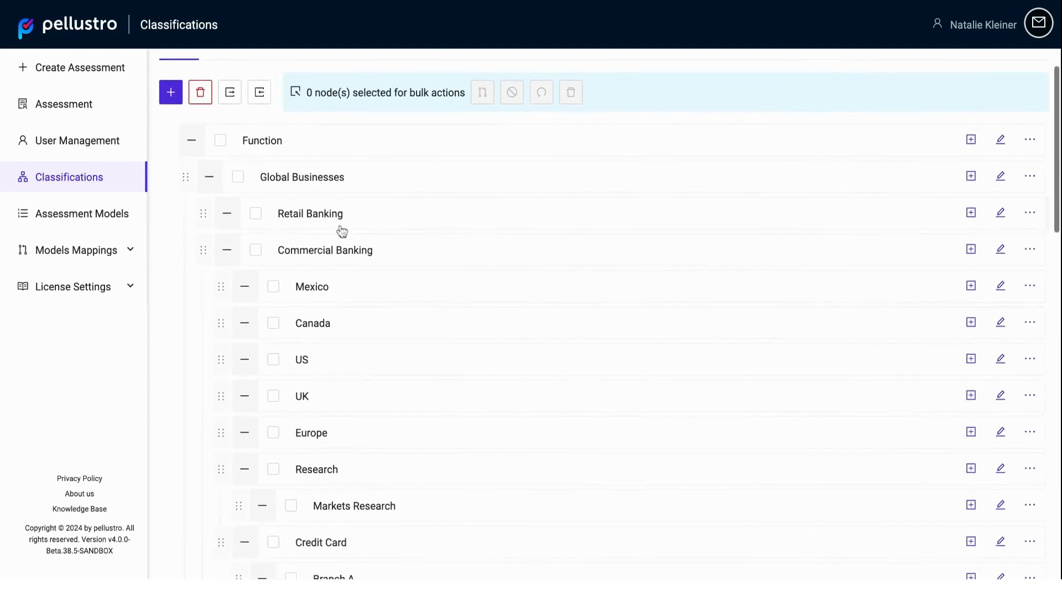
scroll(639, 314, down, 5)
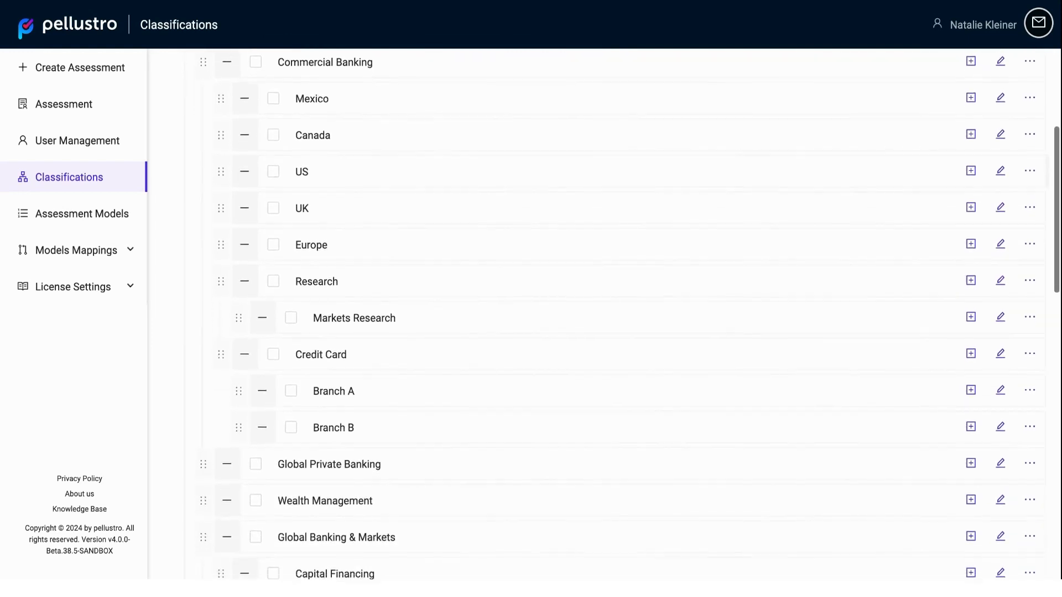
scroll(608, 314, up, 12)
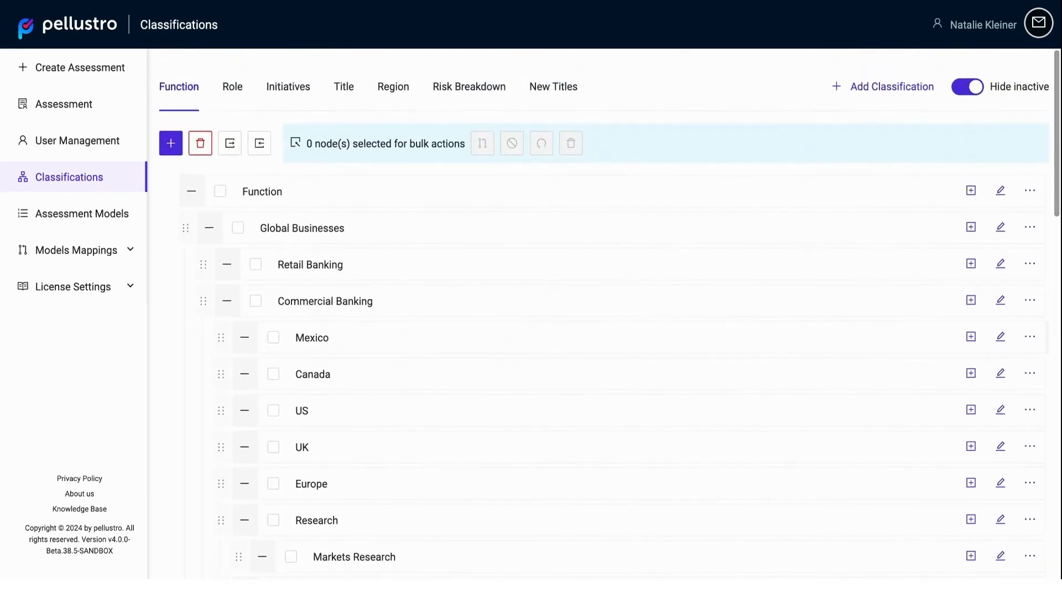
Step: Collapse the Function hierarchy and expand Global Businesses, Commercial Banking and Global Functions to examine their child nodes
click(188, 192)
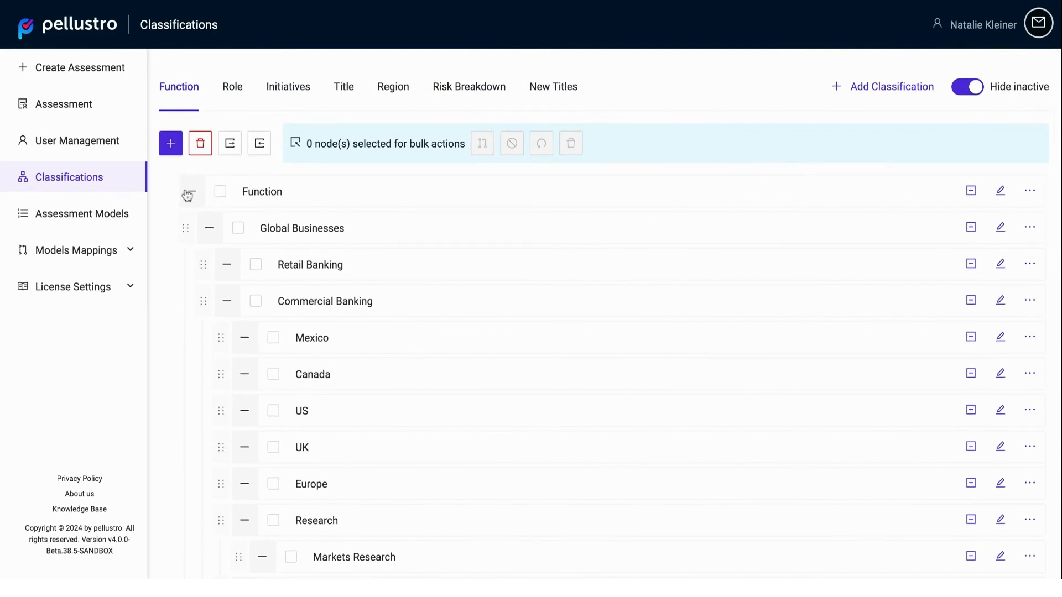
click(188, 192)
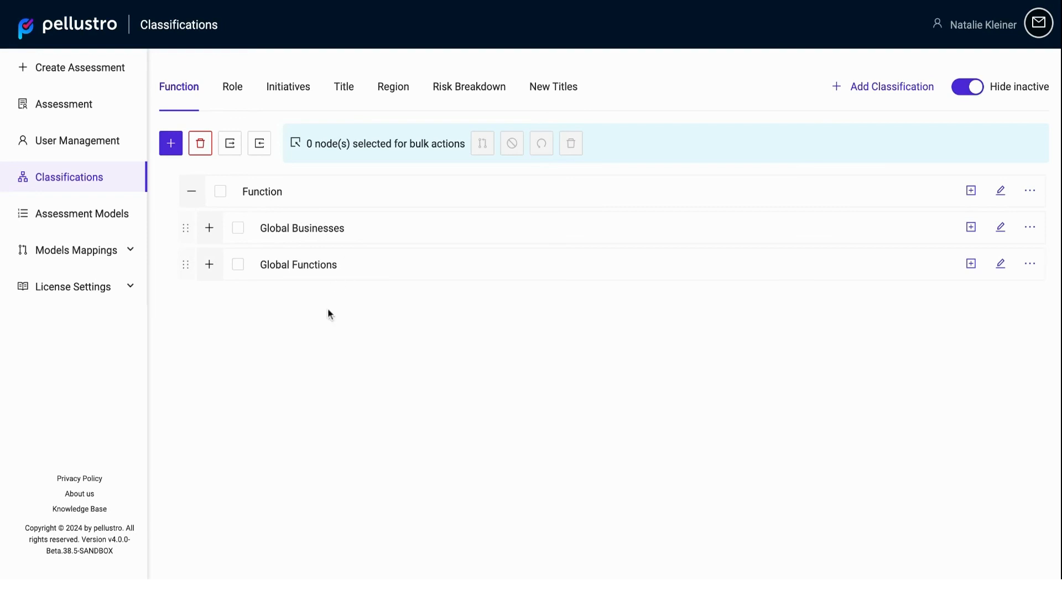
click(208, 228)
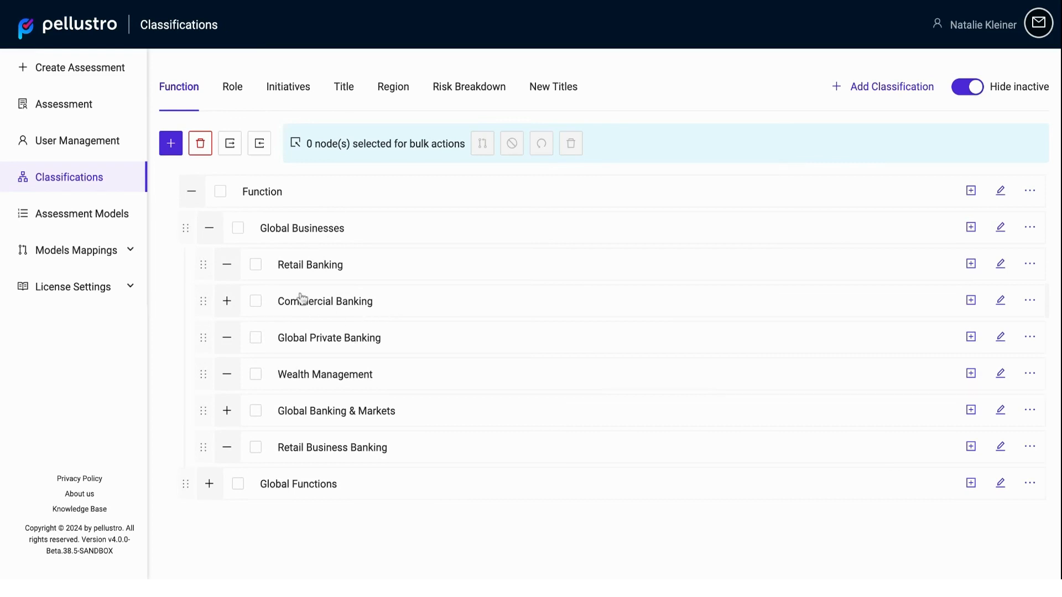
click(227, 301)
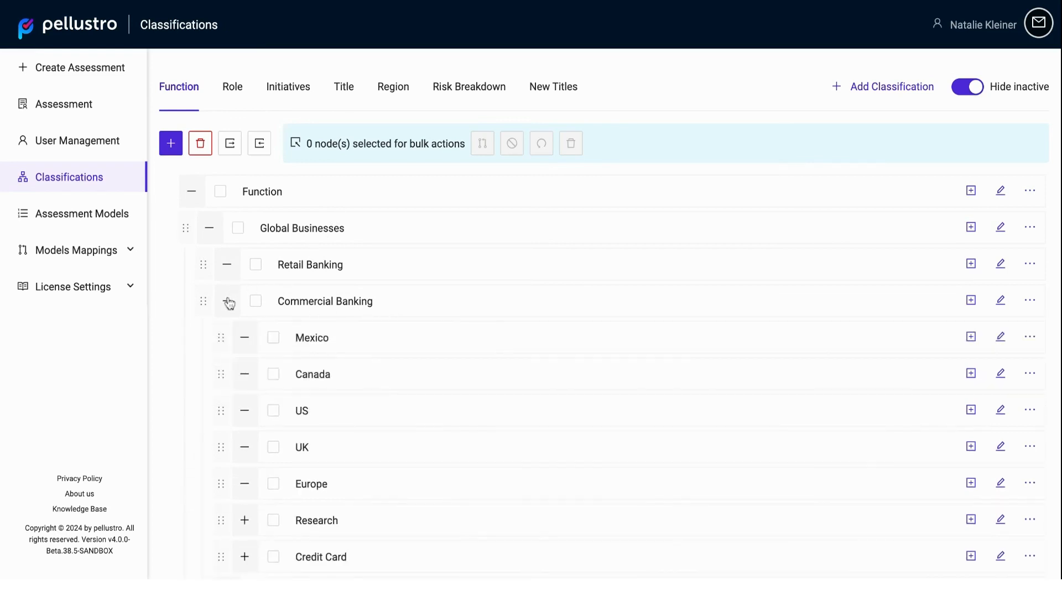
click(227, 301)
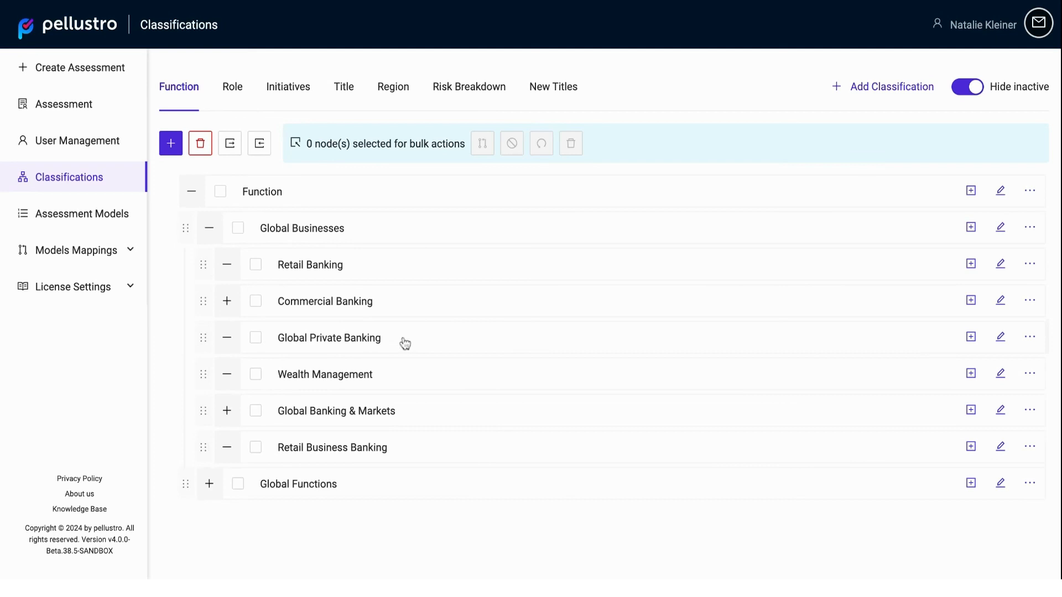
click(209, 485)
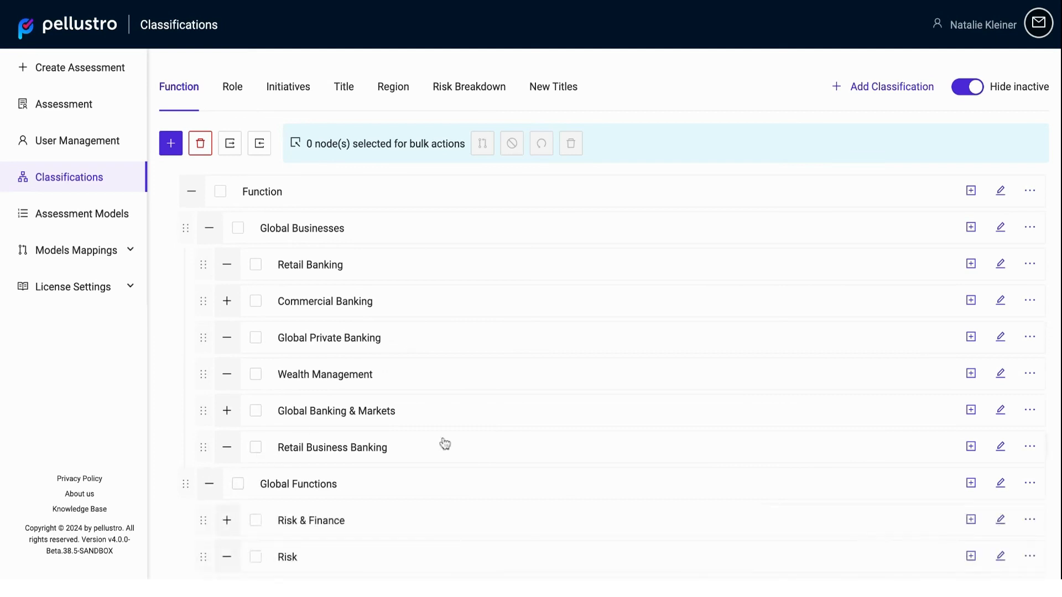
Step: Open the Role classification and look through its hierarchy of roles
click(240, 110)
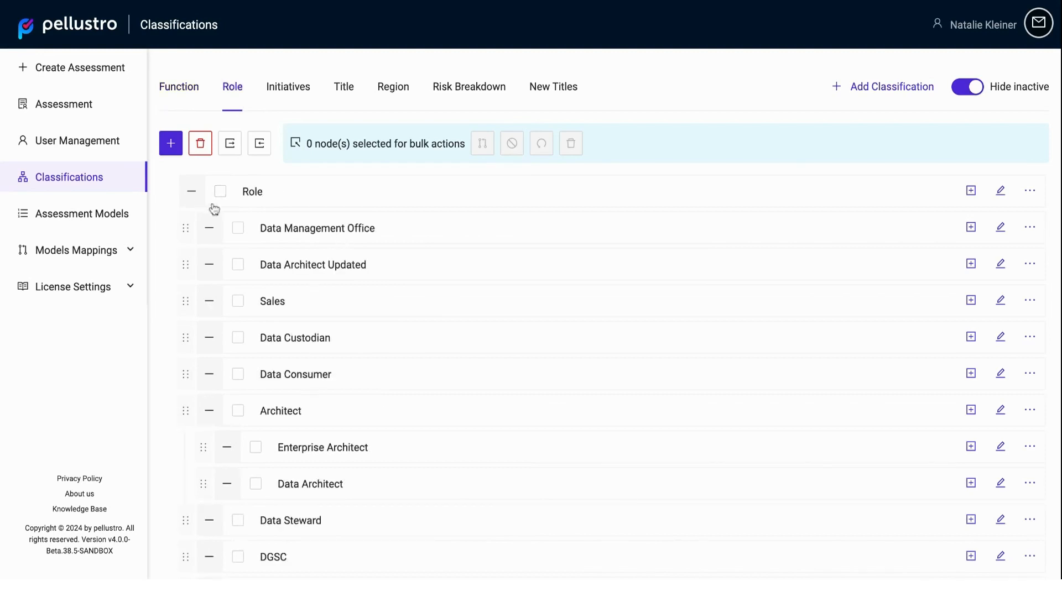
scroll(359, 285, down, 2)
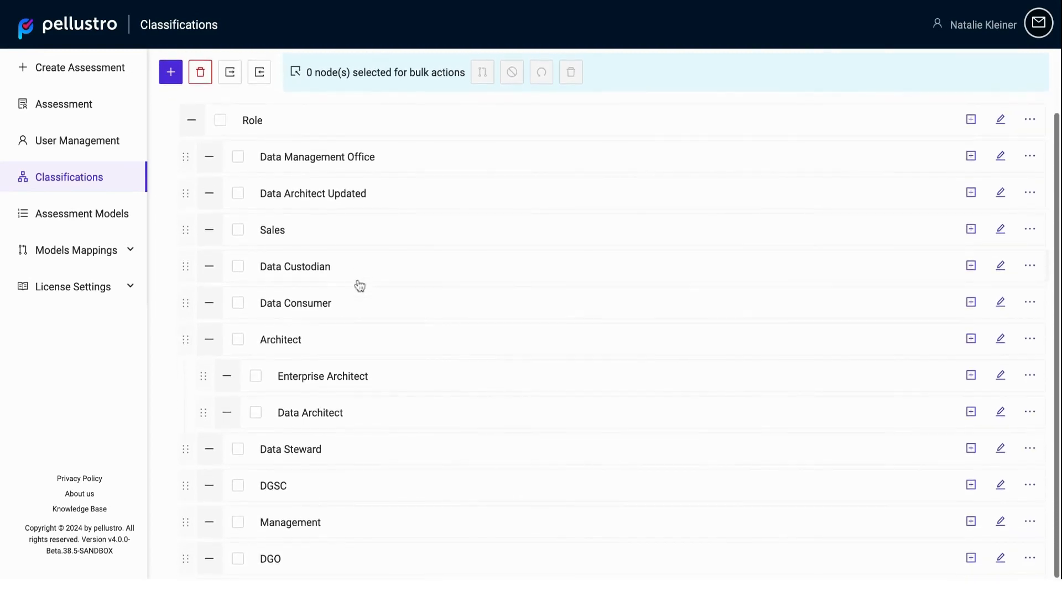
scroll(445, 345, up, 2)
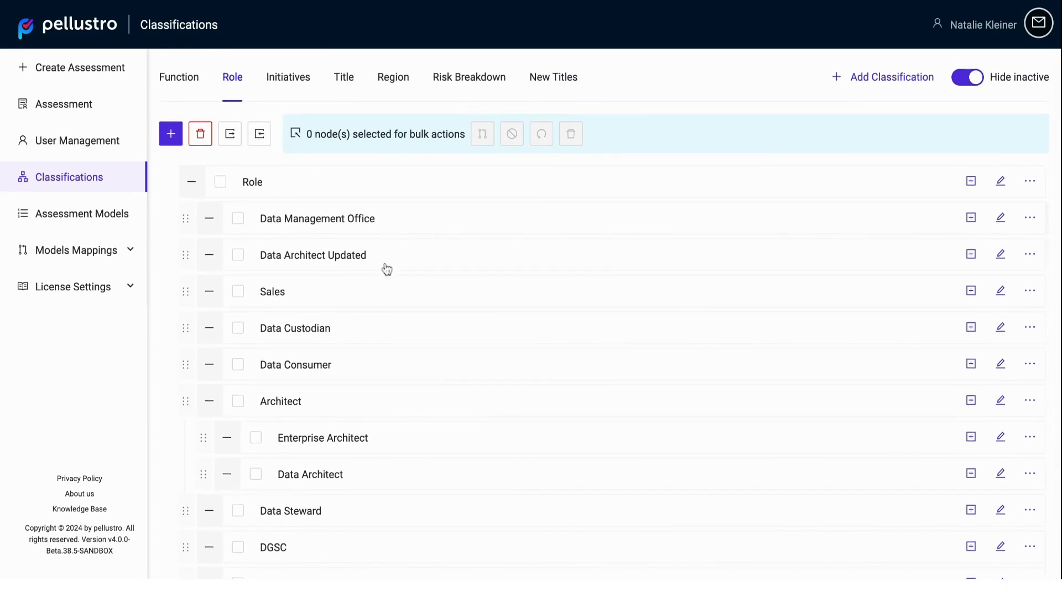
scroll(386, 268, up, 1)
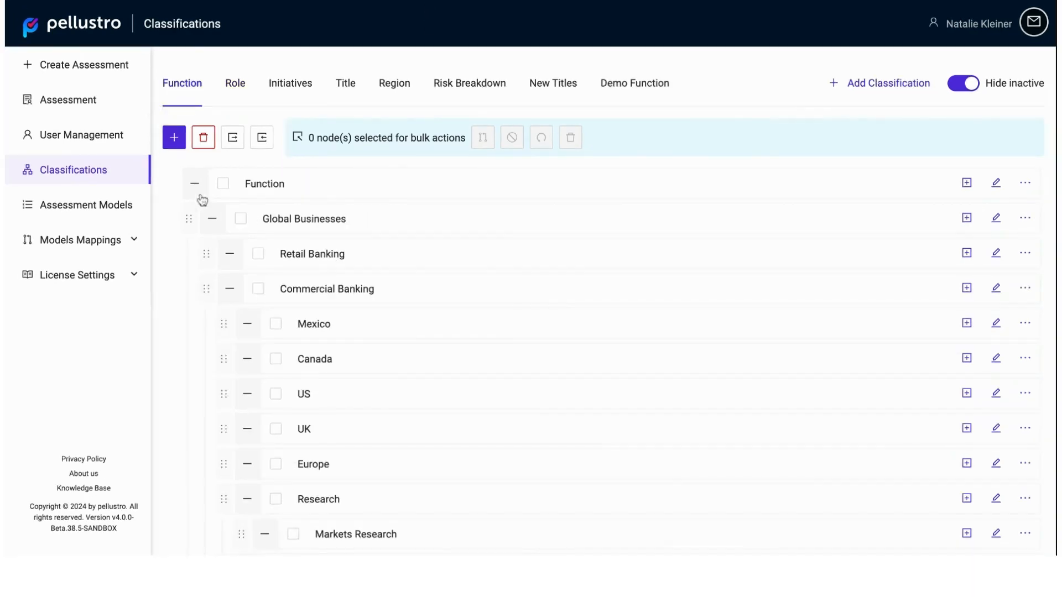
Step: Open user management and look through the list of users with their groups, statuses and functions
mouse_move(145, 174)
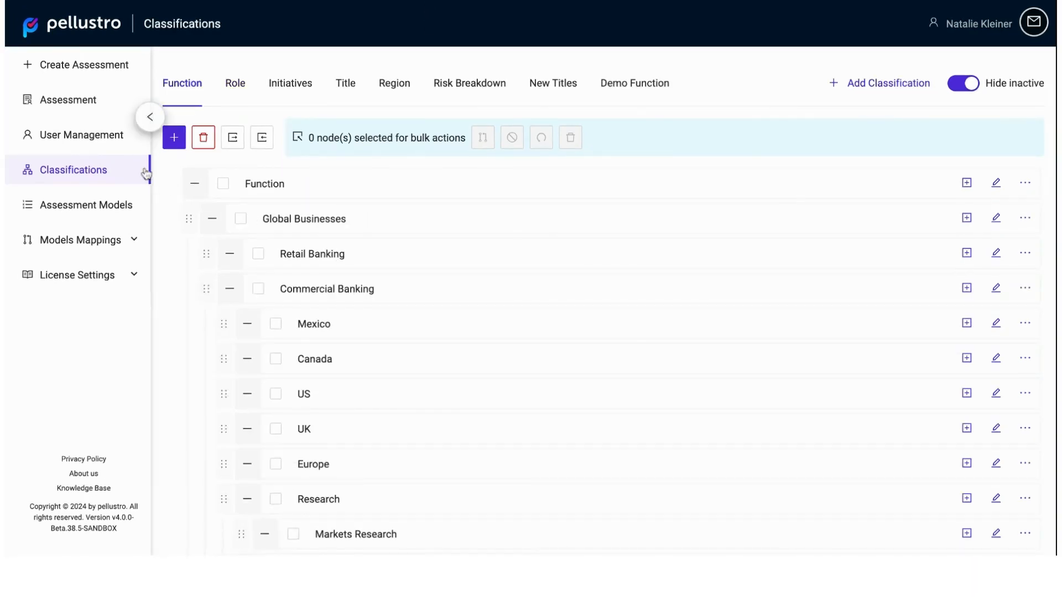
click(100, 142)
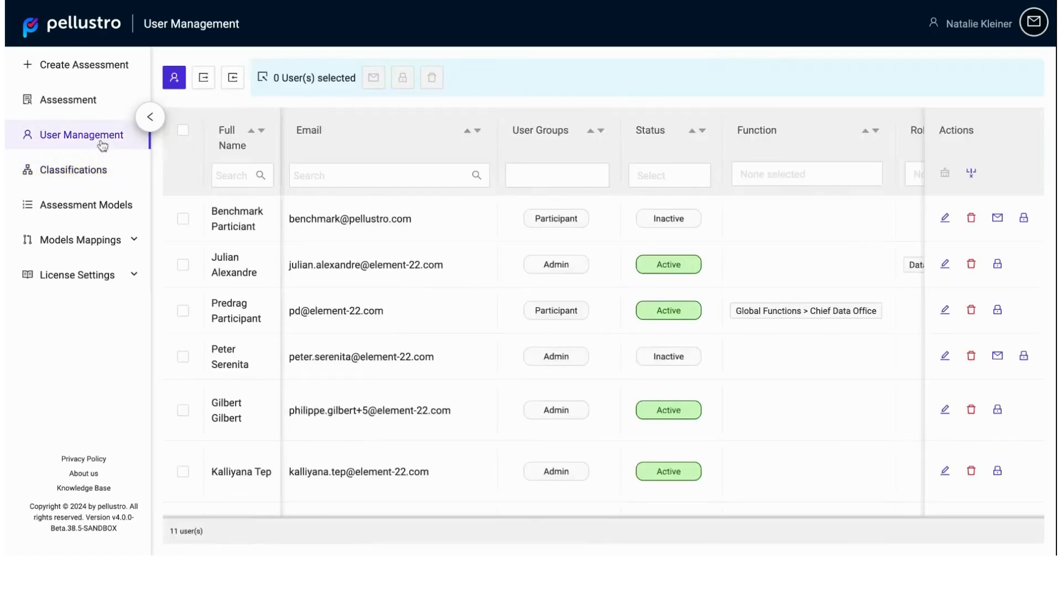
scroll(370, 258, down, 3)
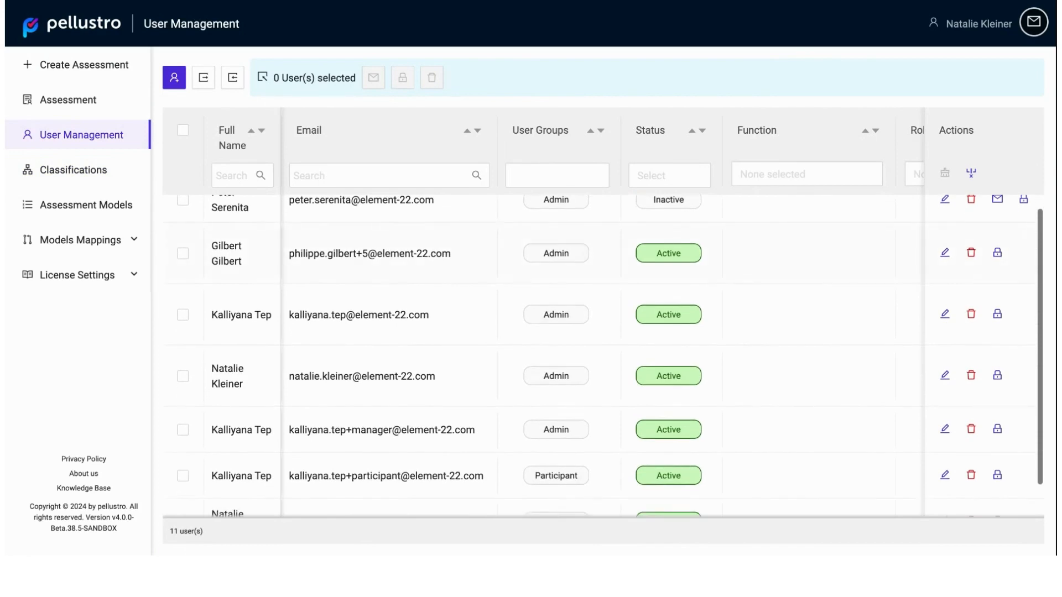
scroll(608, 354, up, 2)
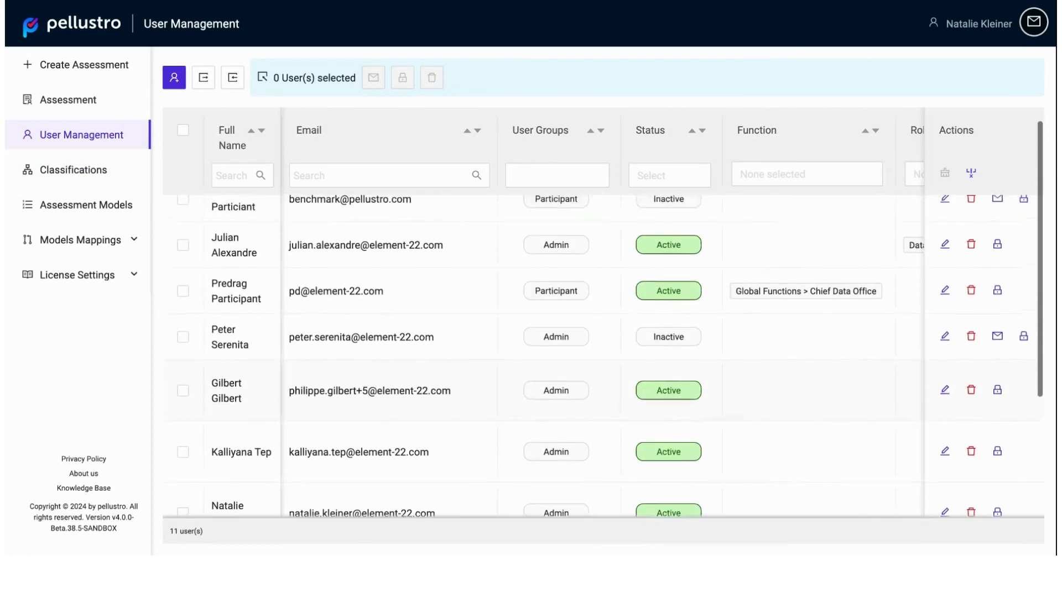
Step: Start a new user record and enter the user's first name, last name and e-mail address
click(185, 84)
click(200, 171)
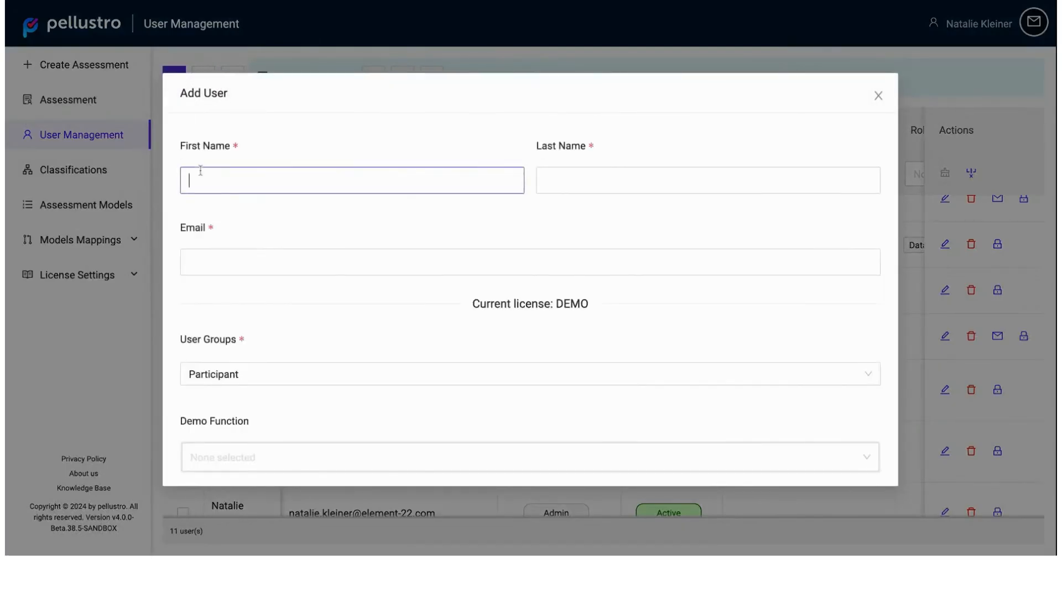
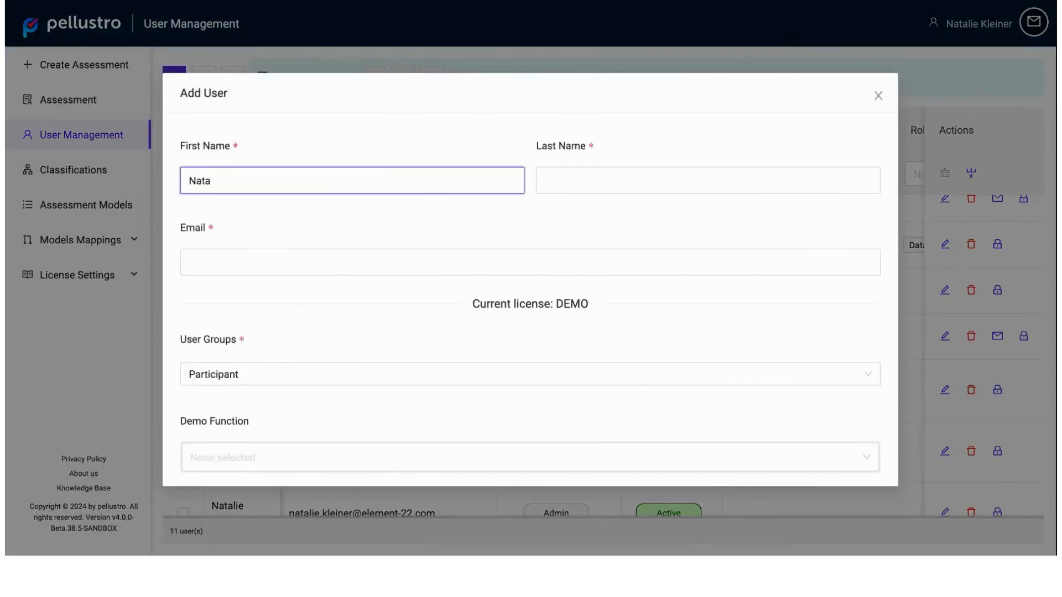
key(Tab)
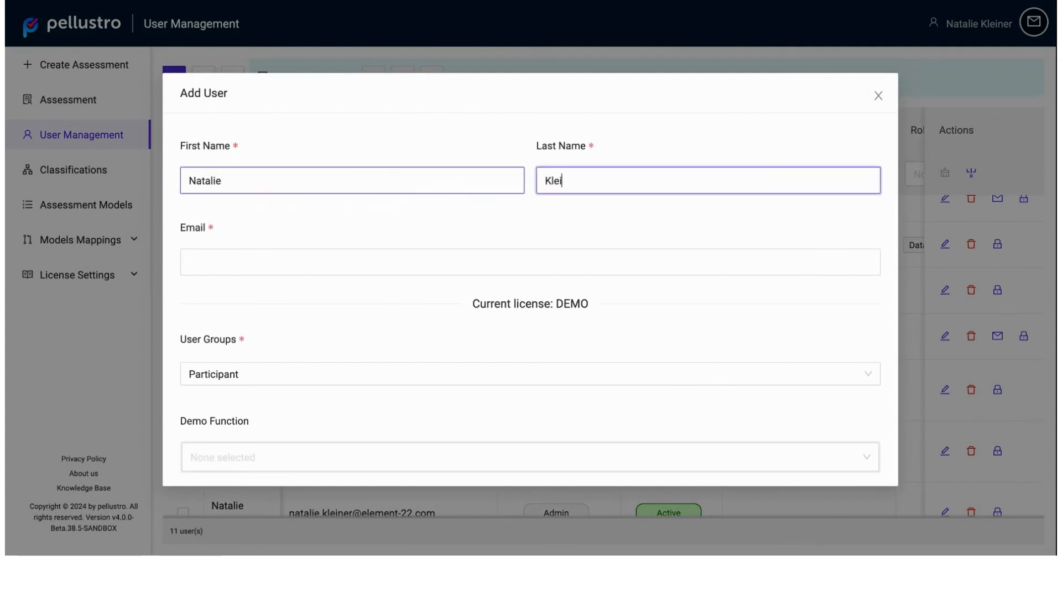
key(Tab)
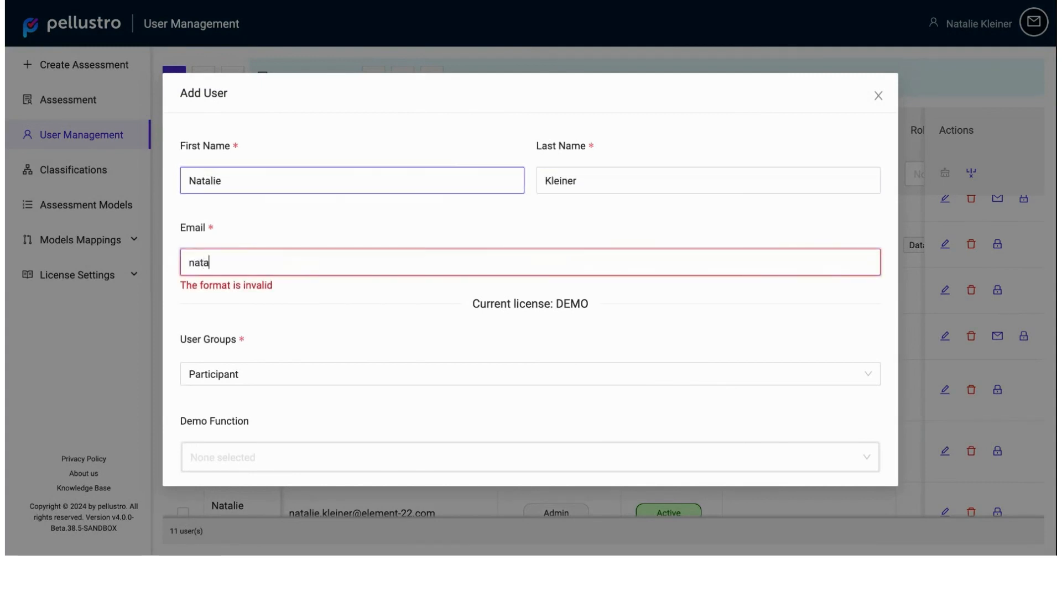
Step: Assign the new user to the Participant group and the function Global Businesses > Commercial Banking, and save the user
click(320, 370)
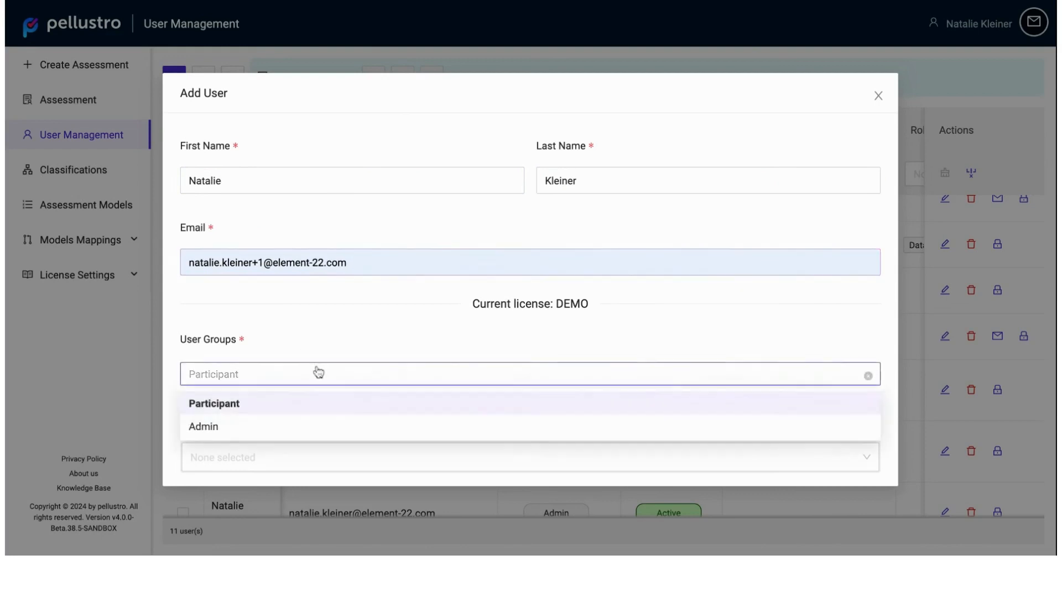
click(269, 403)
scroll(360, 310, down, 3)
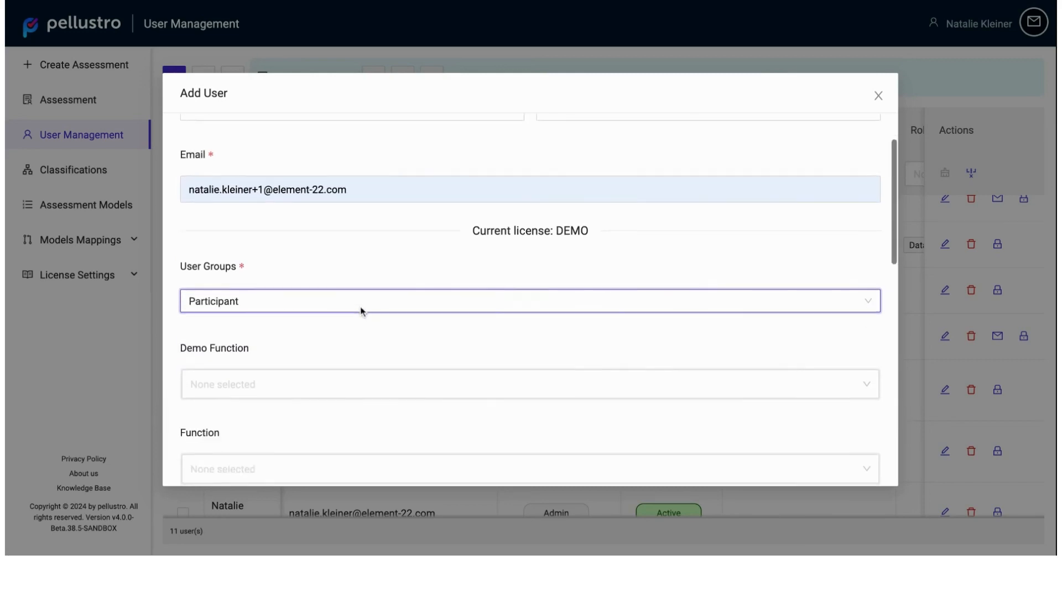
click(308, 366)
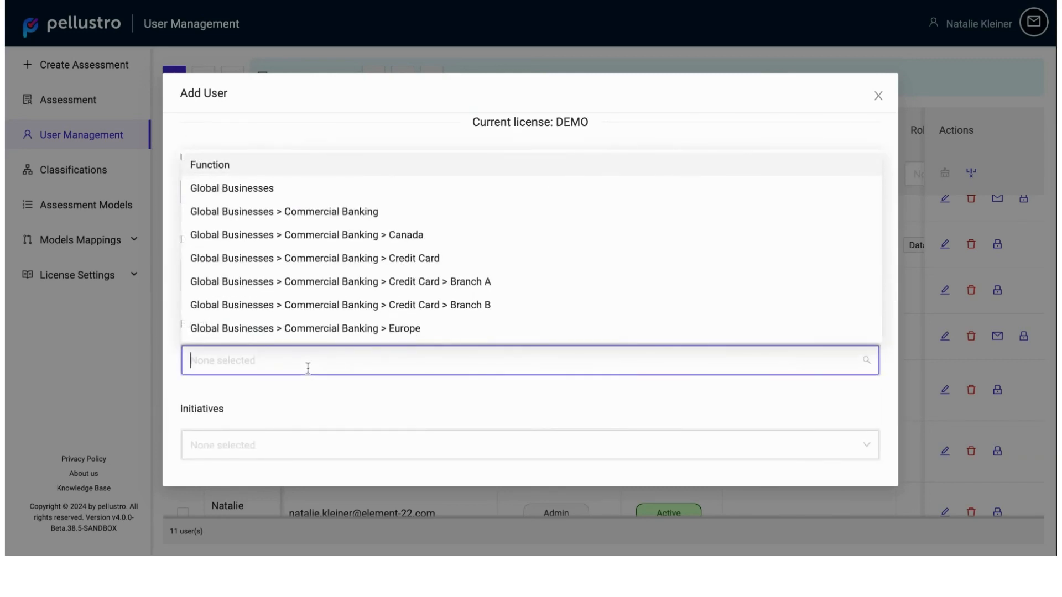
click(250, 220)
scroll(291, 337, down, 5)
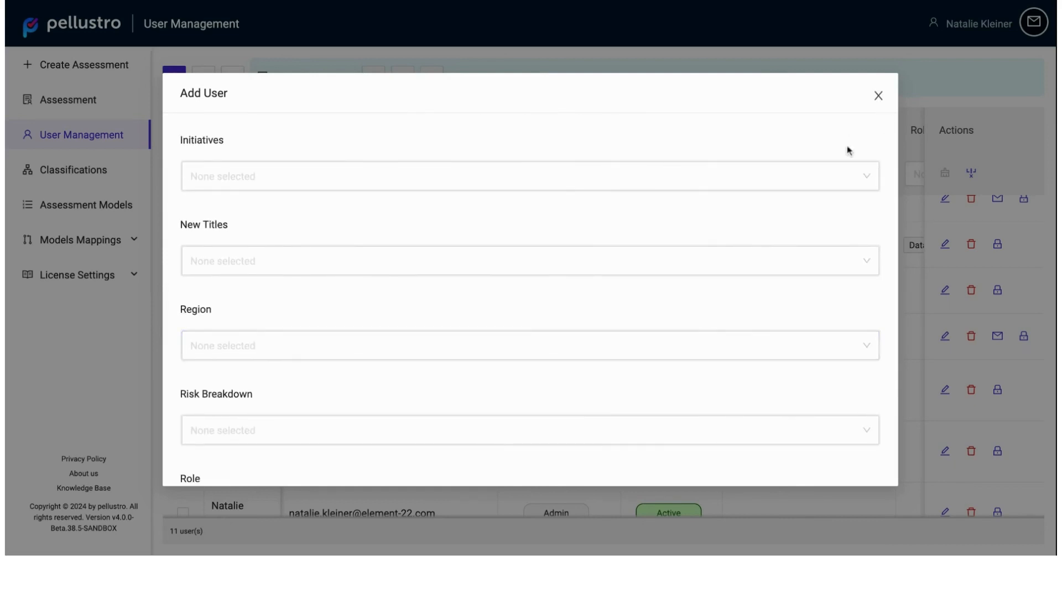
scroll(766, 334, down, 5)
click(839, 457)
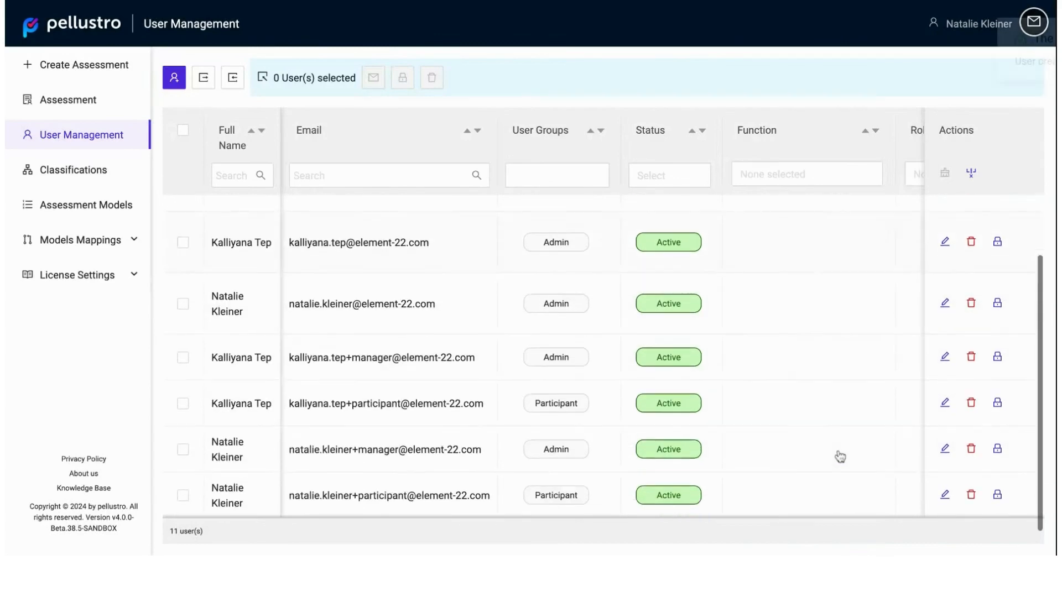
Step: Open the newly added user's record to review the group and function assignments, and close it without changes
click(945, 495)
scroll(755, 303, down, 3)
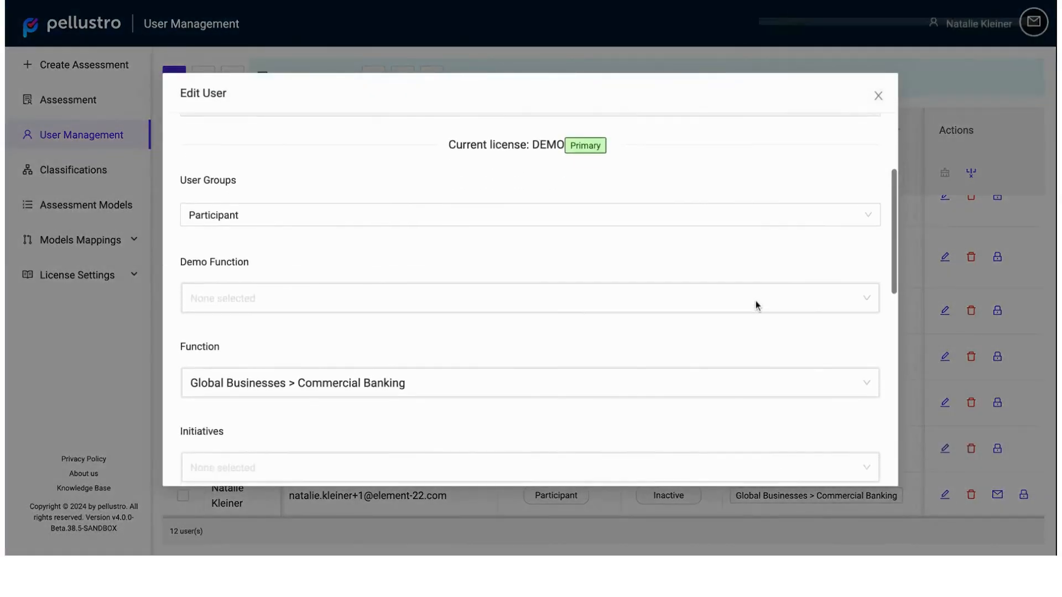
scroll(755, 304, up, 1)
click(878, 95)
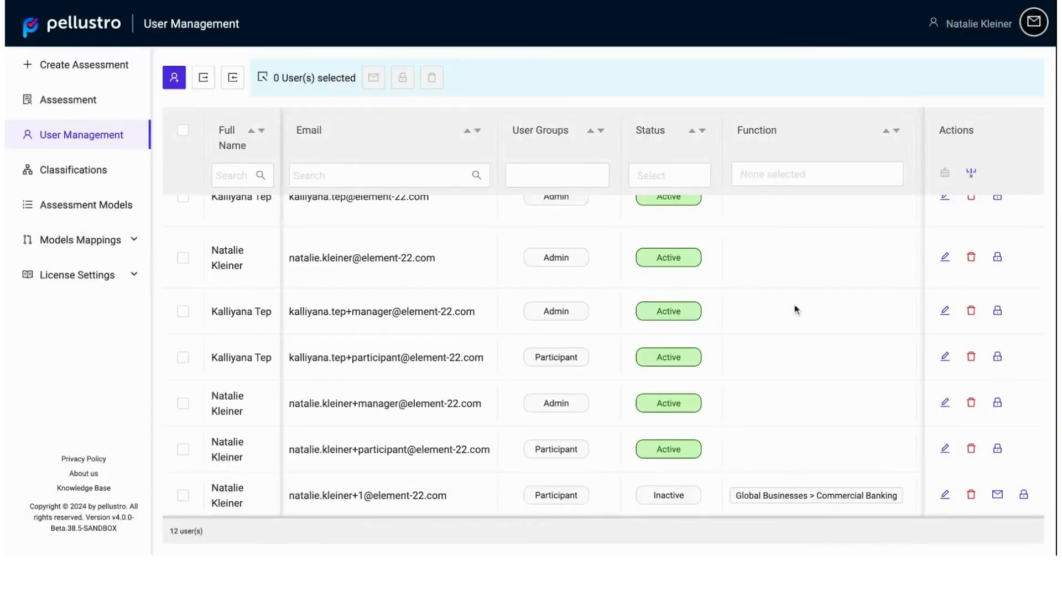
scroll(794, 309, up, 5)
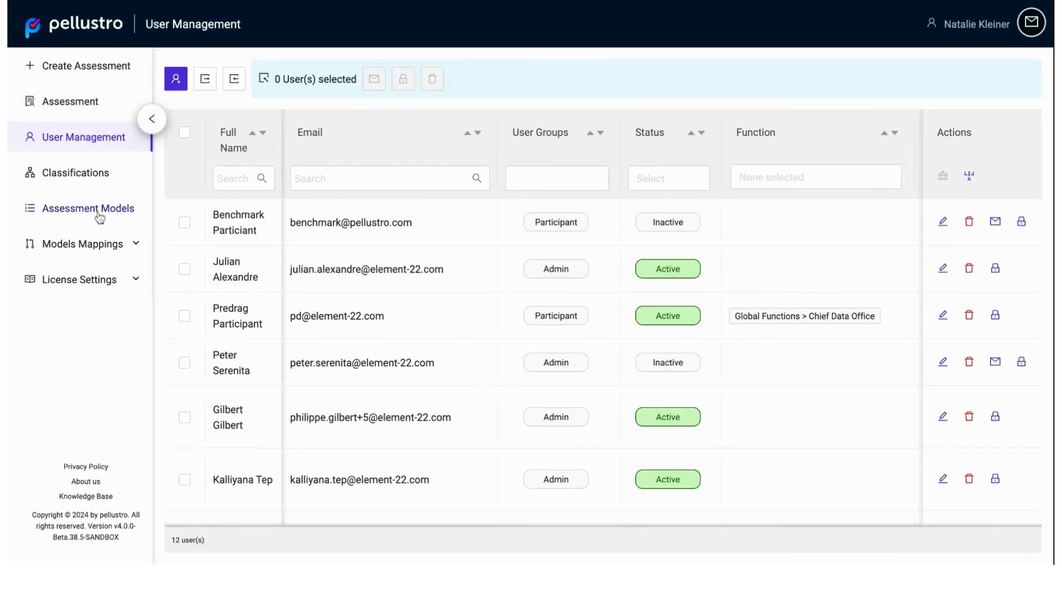
Step: Open the assessment models and look through the list of available templates
click(99, 217)
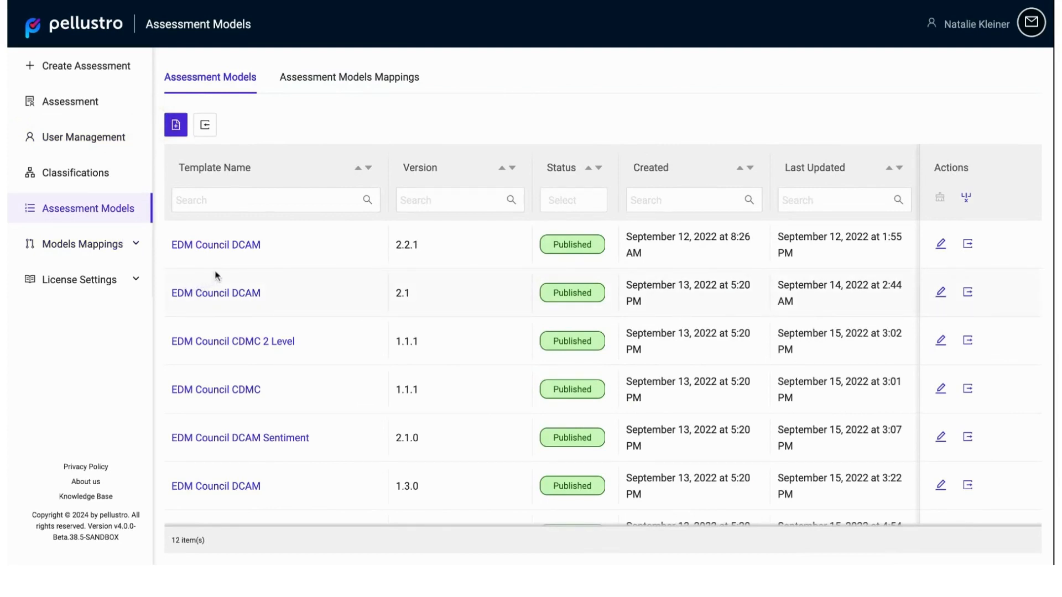
scroll(330, 284, down, 1)
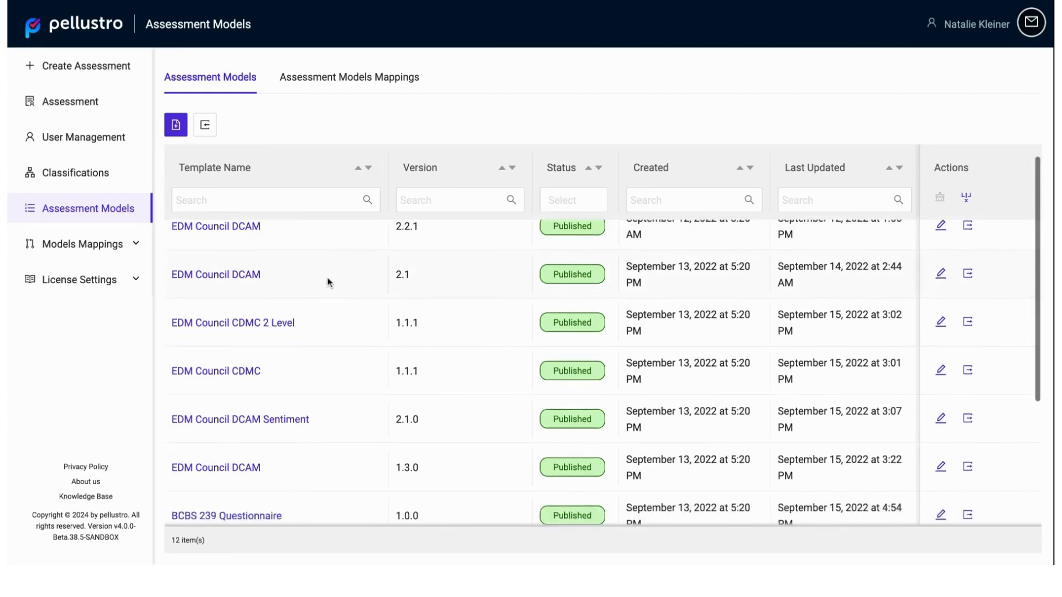
scroll(330, 283, up, 1)
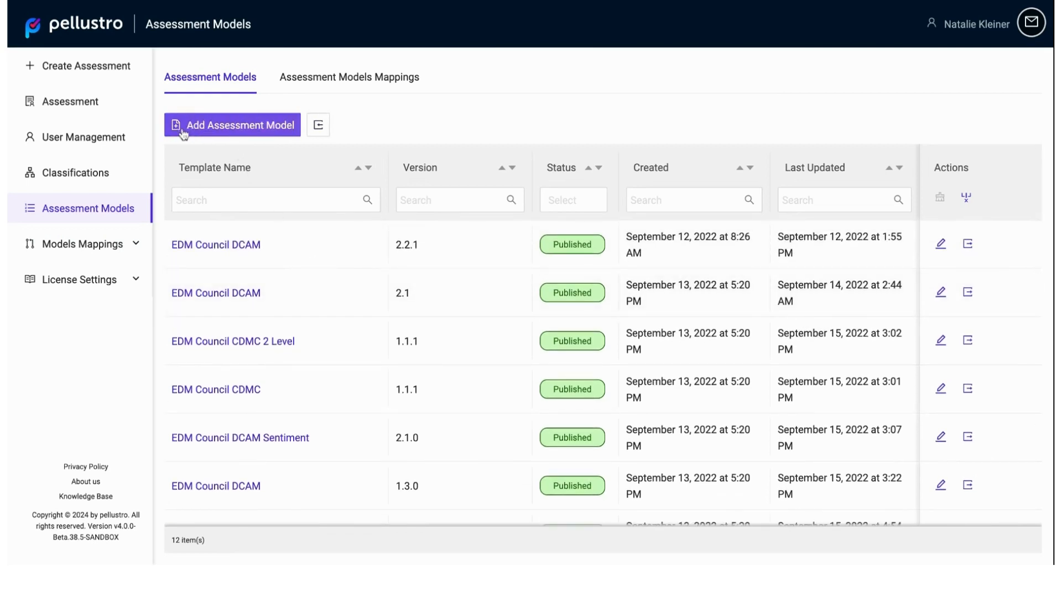
Step: Open the EDM Council DCAM model version 2.2.1 and read through its properties, summary and description
click(214, 244)
scroll(261, 301, down, 4)
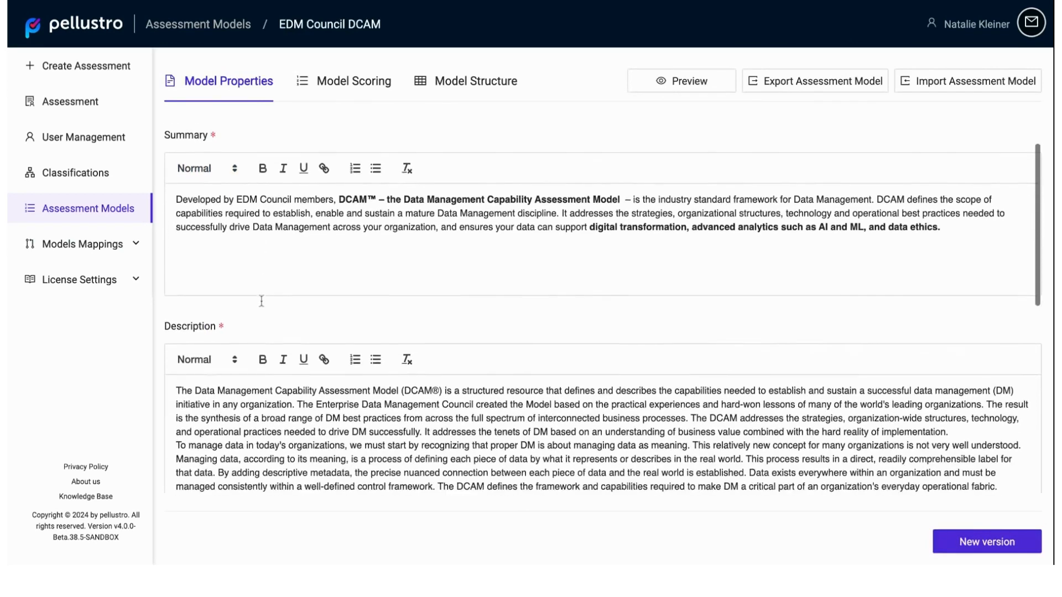
scroll(262, 301, up, 4)
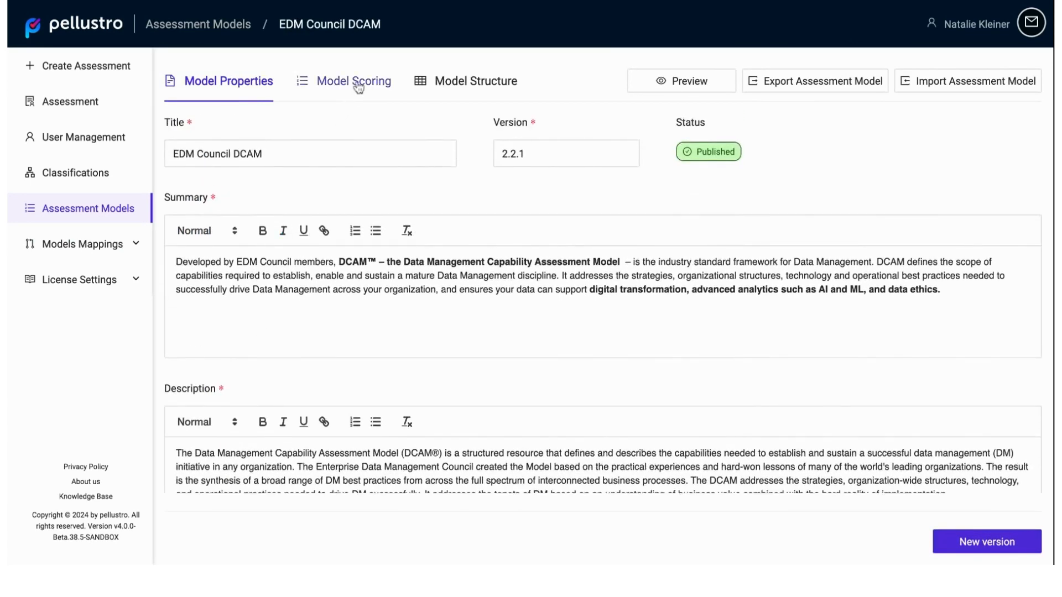
scroll(376, 285, down, 2)
scroll(376, 288, down, 3)
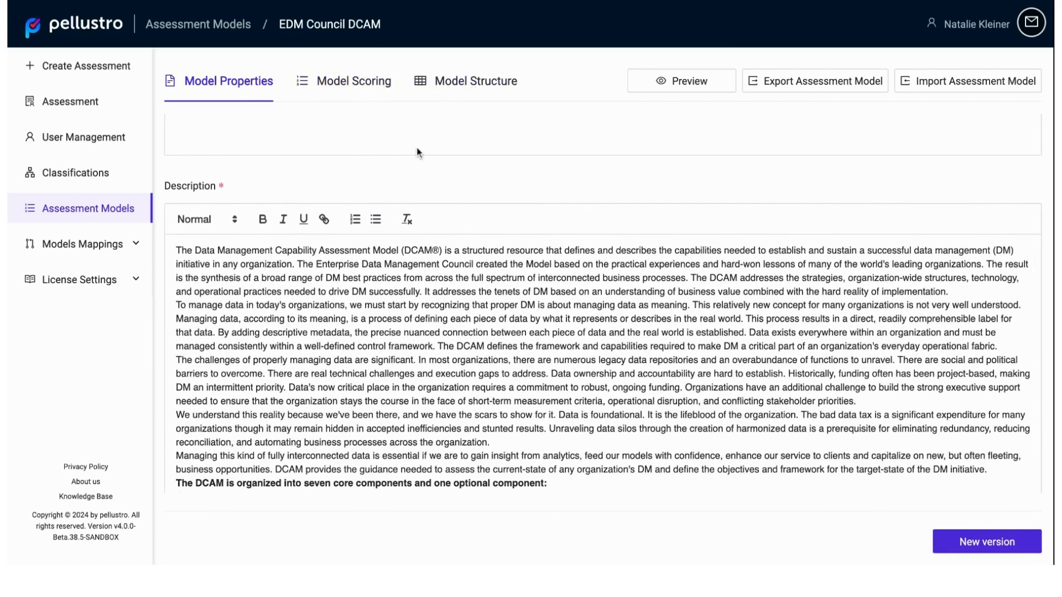
scroll(417, 150, up, 5)
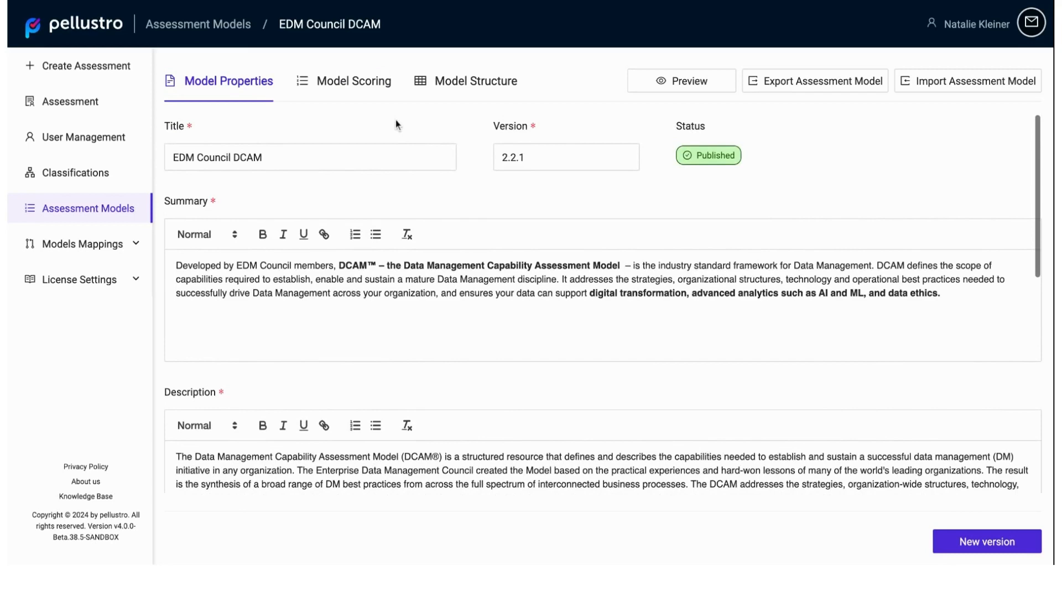
Step: Add a new score row with the value 7 to the EDM Council DCAM model's scoring scale
click(354, 83)
click(304, 137)
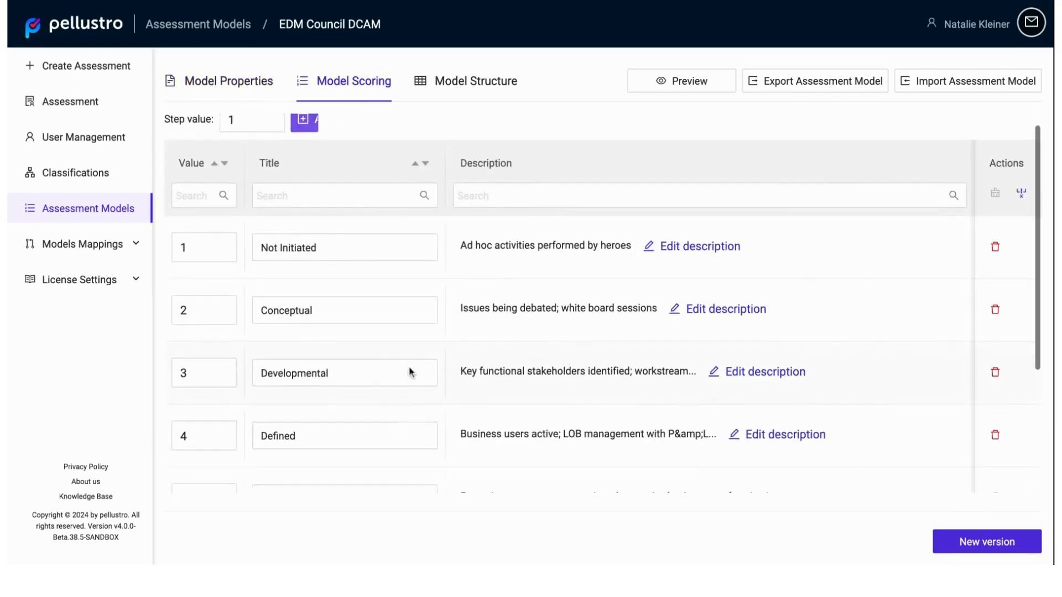
scroll(409, 366, down, 4)
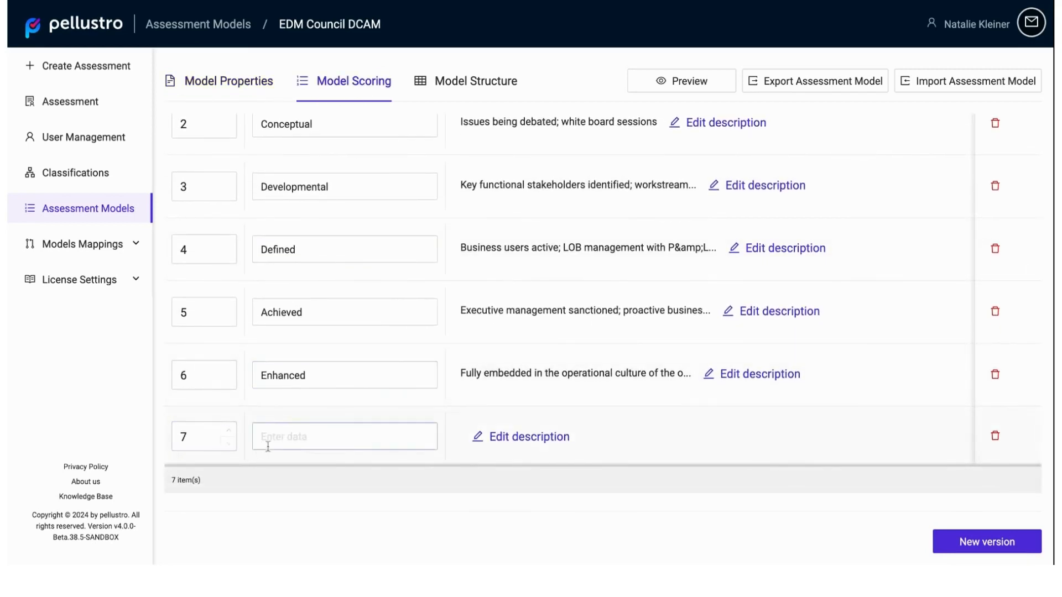
Step: Add a new question template to the end of the model structure and set its question number to 9
click(483, 81)
click(183, 137)
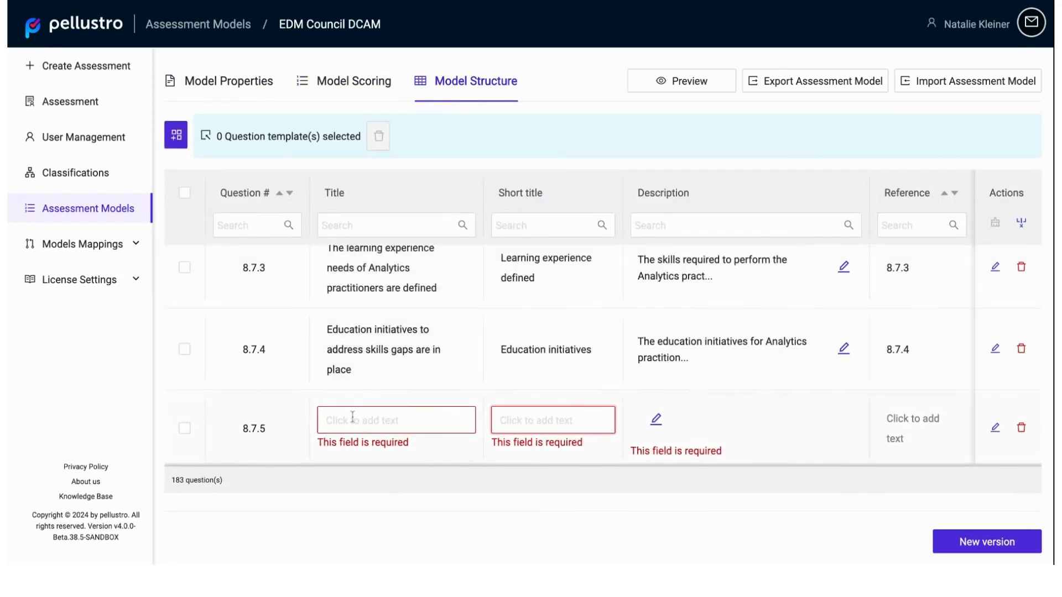
click(257, 430)
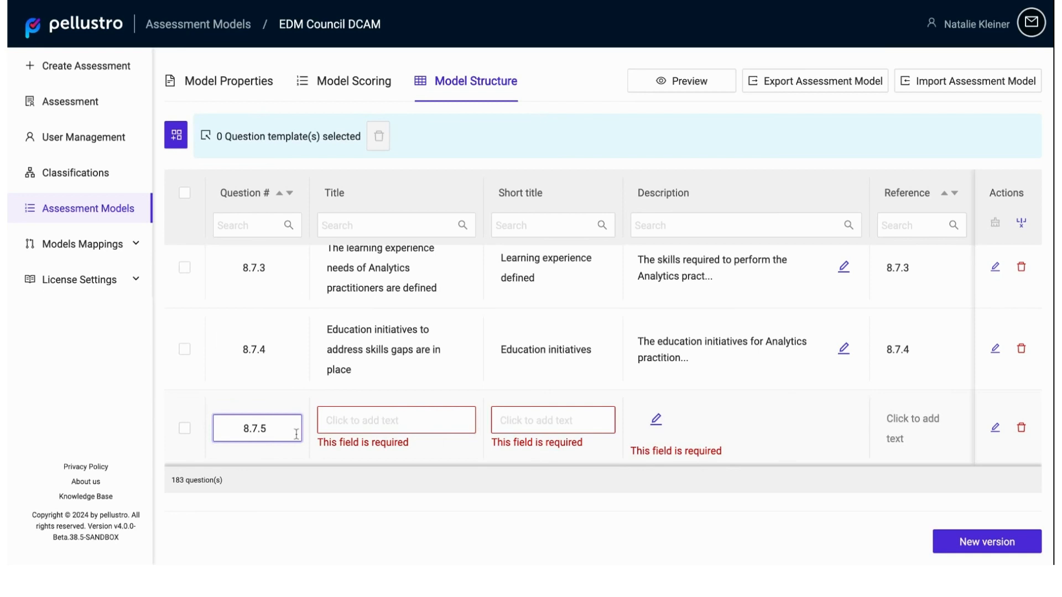
key(BackSpace)
key(BackSpace)
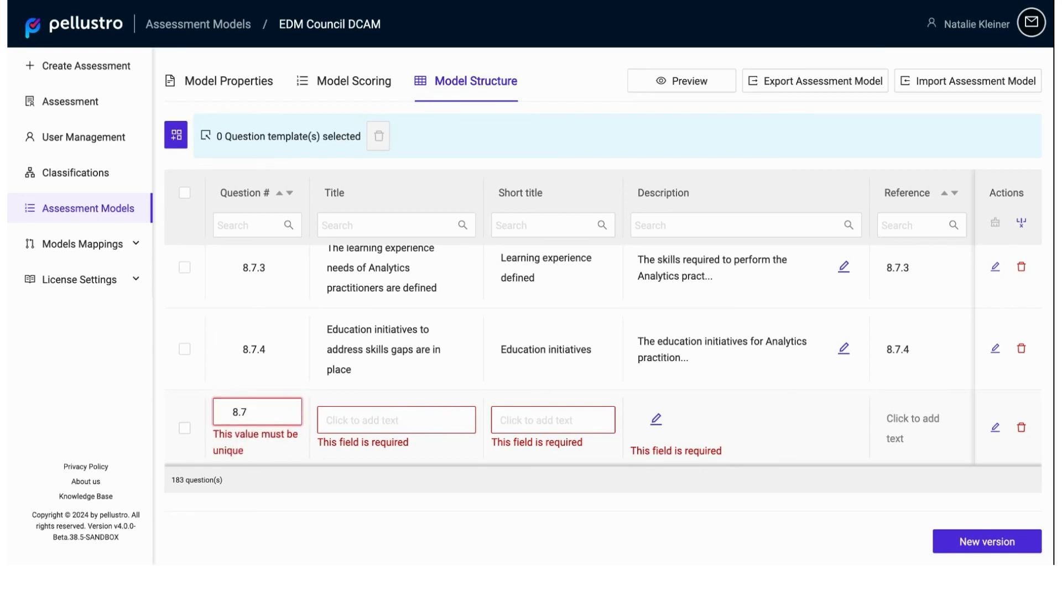
key(BackSpace)
text(8)
key(BackSpace)
key(BackSpace)
key(BackSpace)
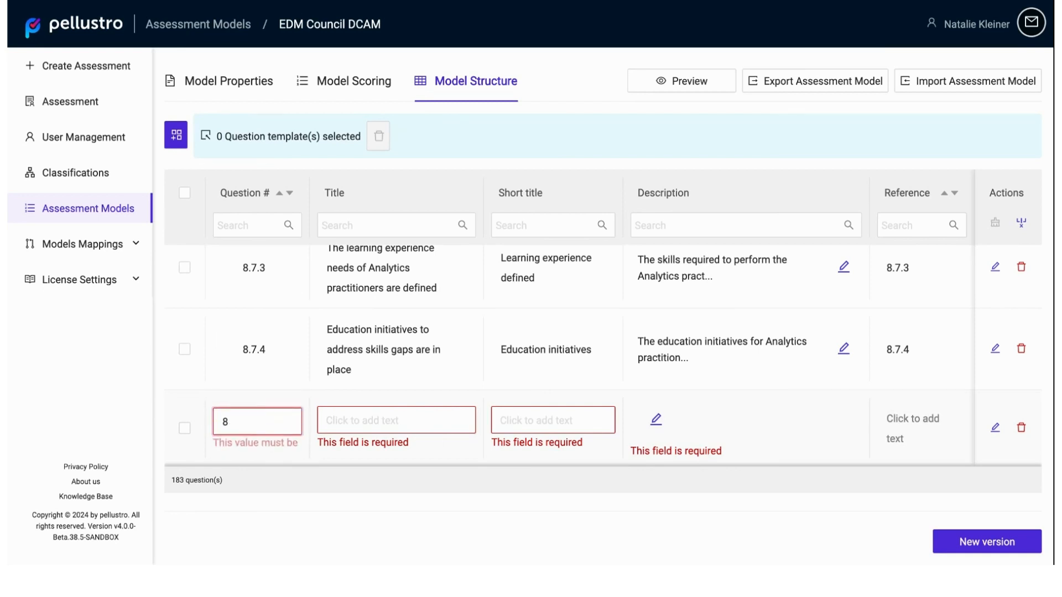
text(9)
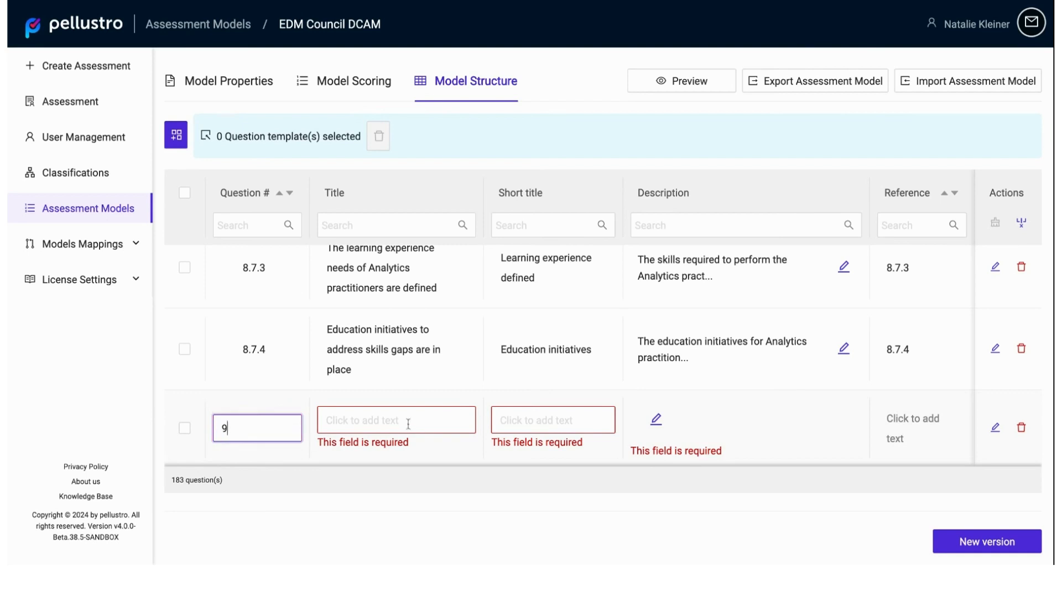
Step: Enter Privacy as the title of question 9
click(407, 425)
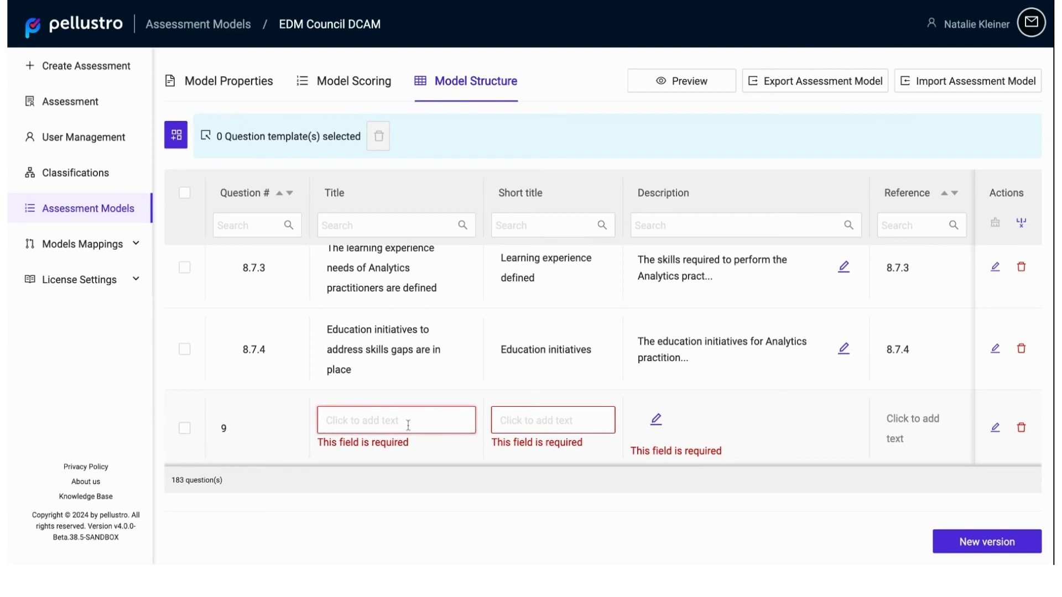
text(Privacy)
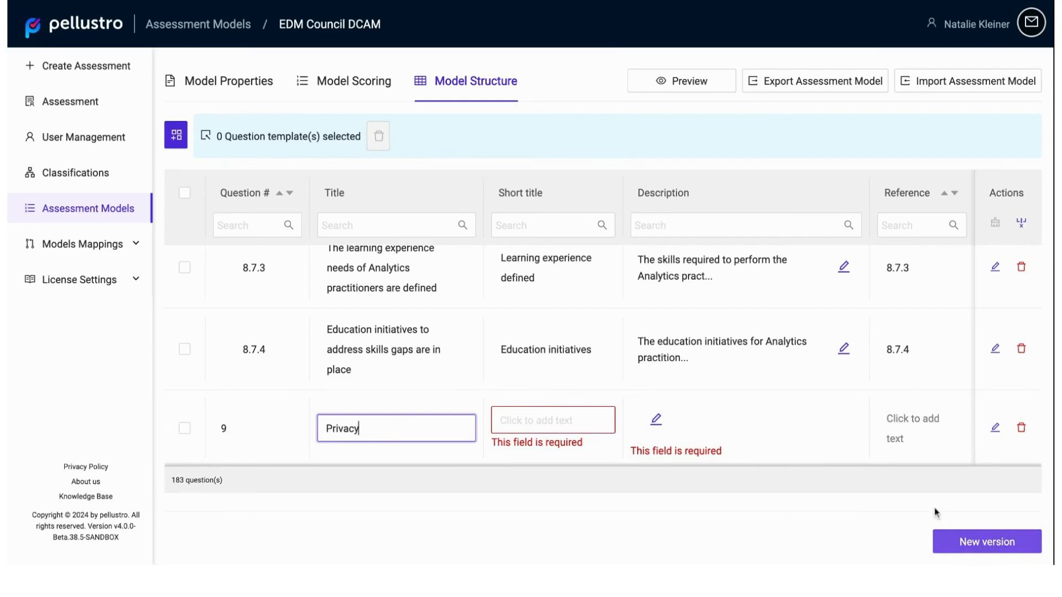
scroll(794, 451, up, 3)
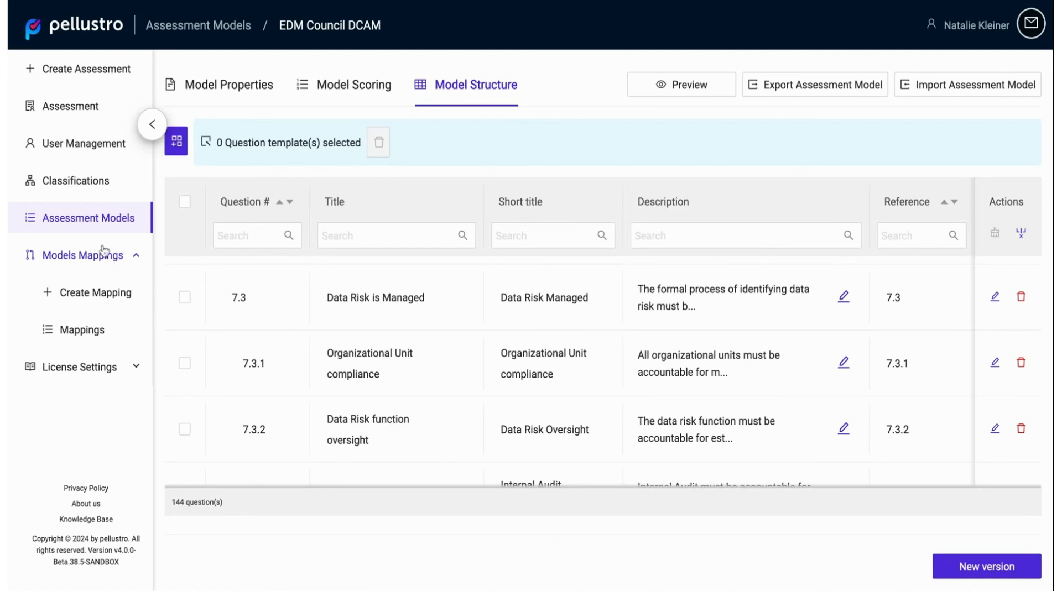
Step: Start a new model mapping and choose EDM Council DCAM version 2.1 as its model
click(106, 295)
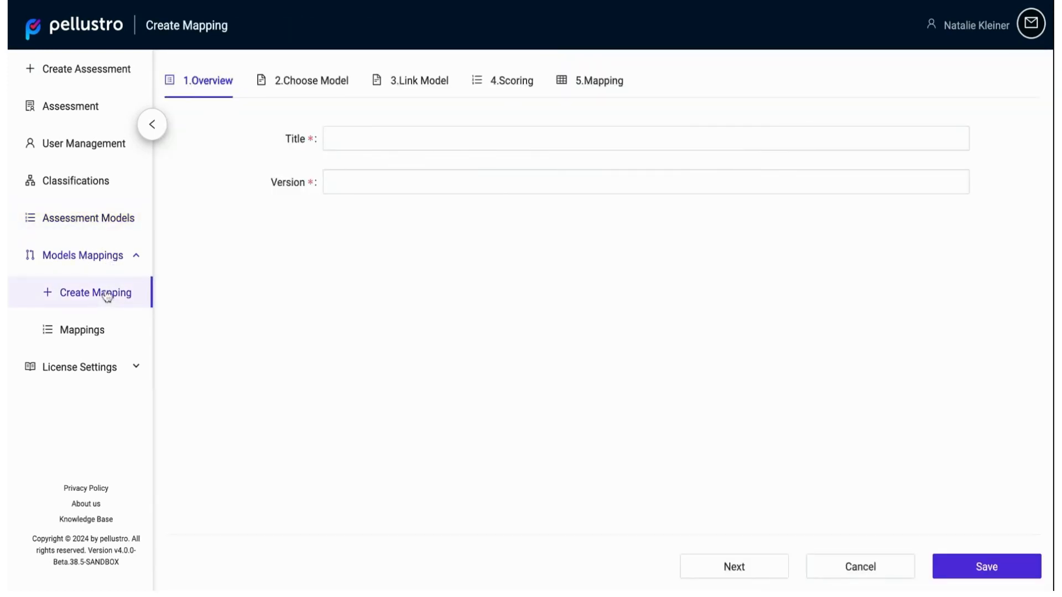
click(318, 86)
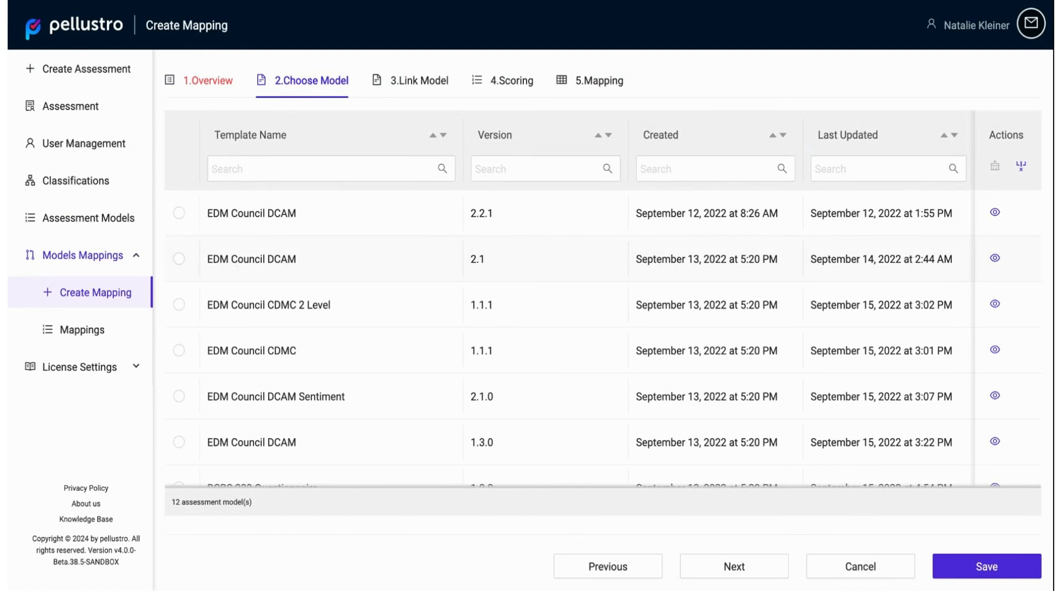
click(178, 259)
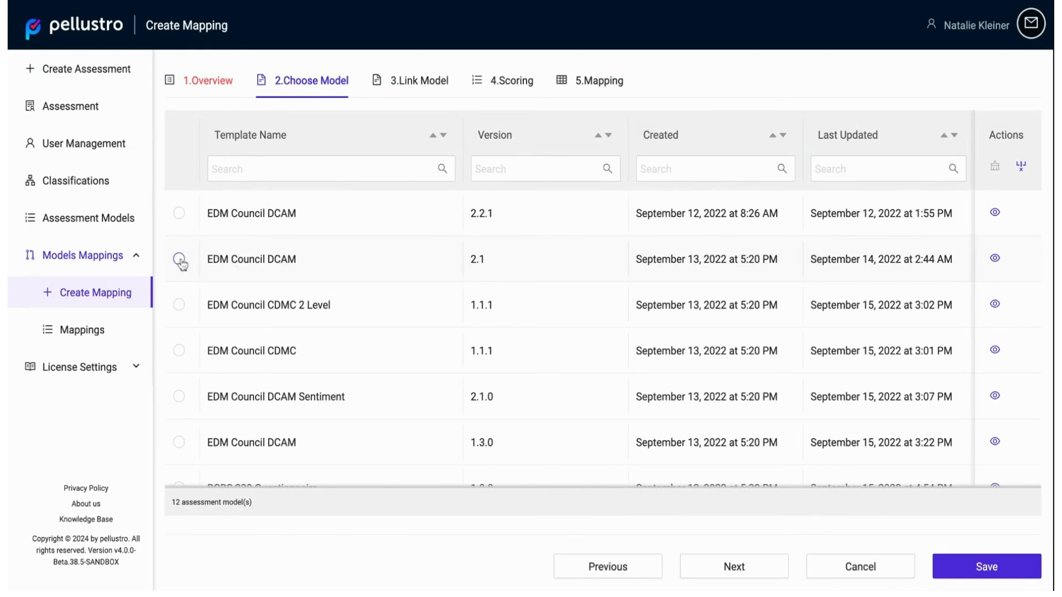
Step: Link EDM Council DCAM version 2.2.1 as the second model of the mapping
click(412, 88)
scroll(400, 295, down, 1)
scroll(400, 301, up, 1)
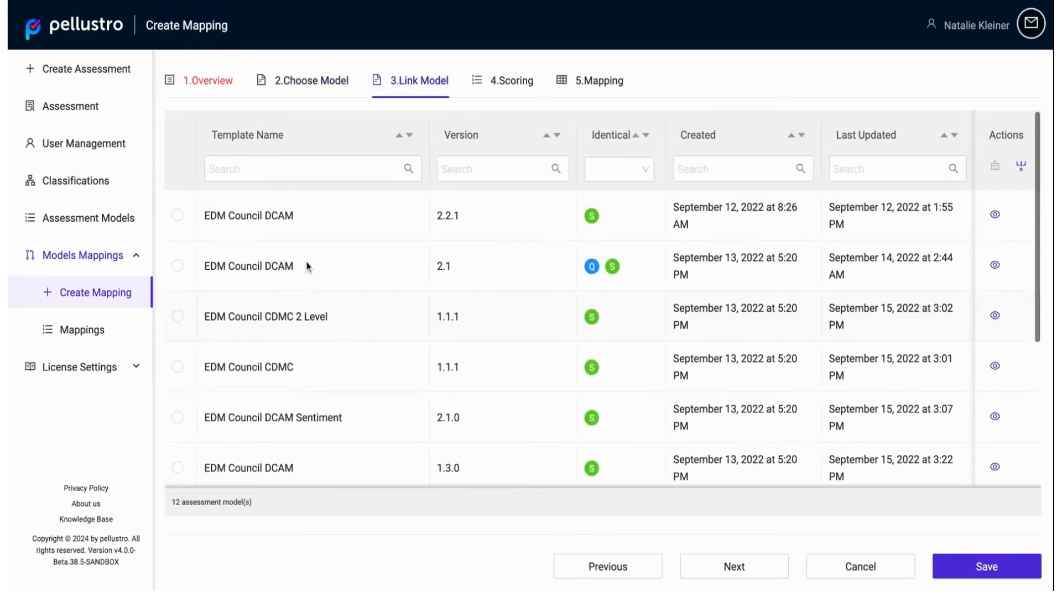
click(177, 215)
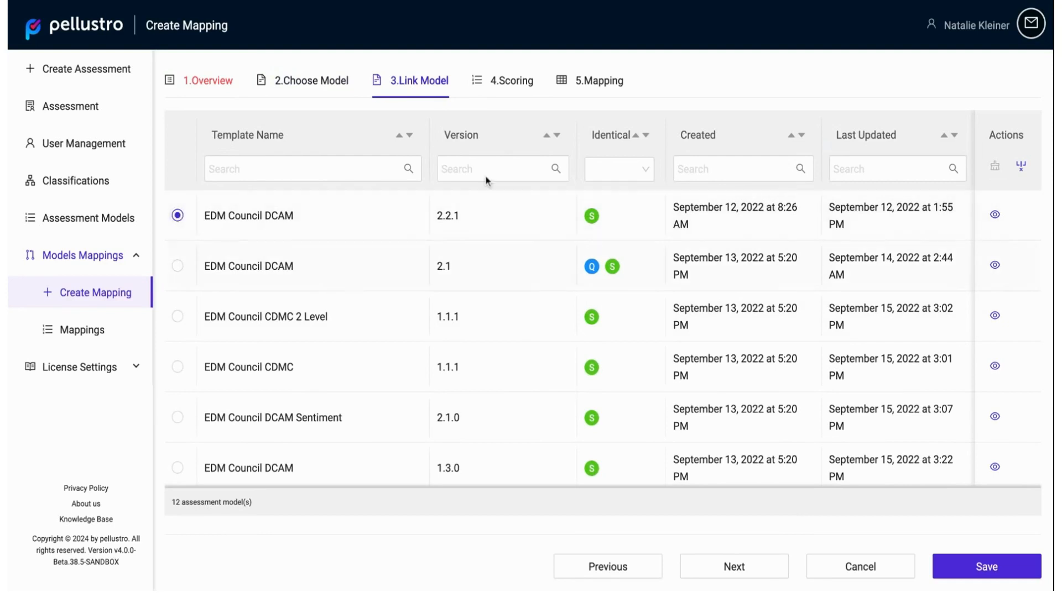
Step: Review the score mapping and the question mapping between the two EDM Council DCAM versions
click(524, 89)
scroll(552, 316, down, 1)
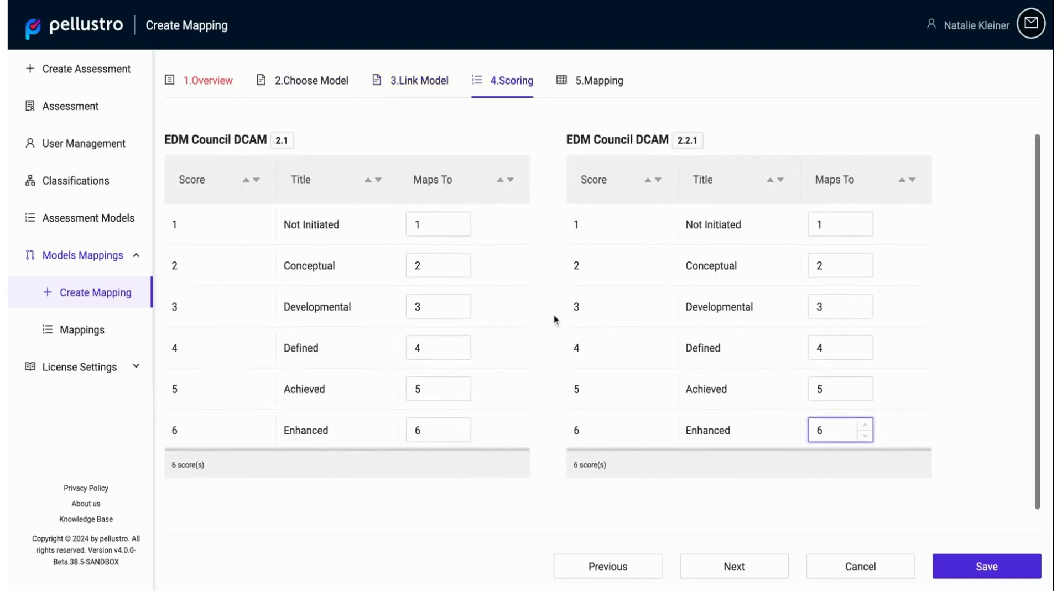
click(603, 84)
scroll(615, 361, down, 2)
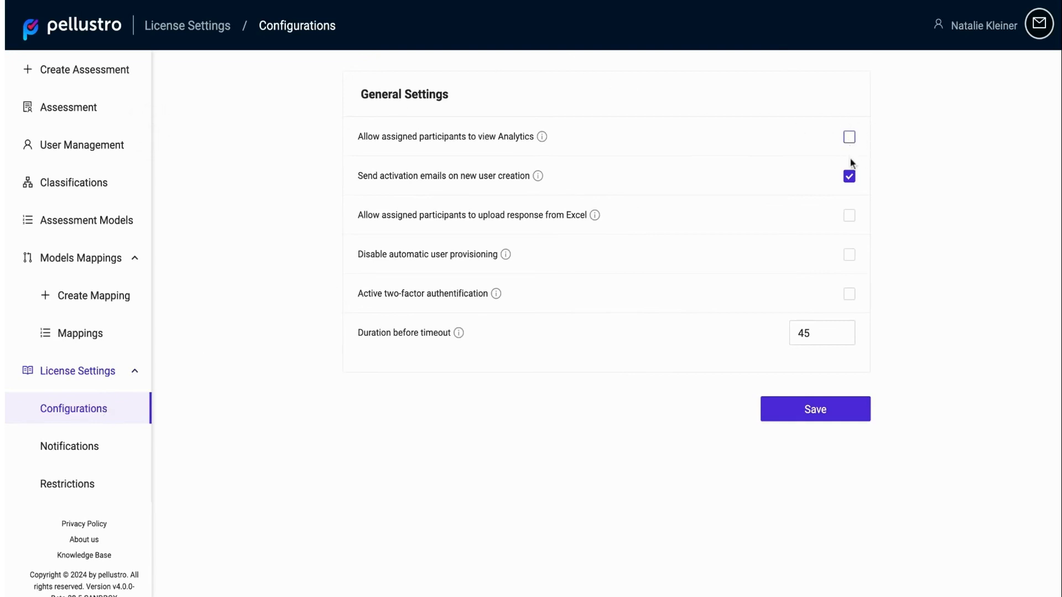
Step: In the license configurations, switch activation emails for new users off and back on, and allow assigned participants to view Analytics
click(853, 179)
click(854, 178)
click(854, 143)
Step: Open the license notification settings and look through the assessment and response events for each role
click(98, 452)
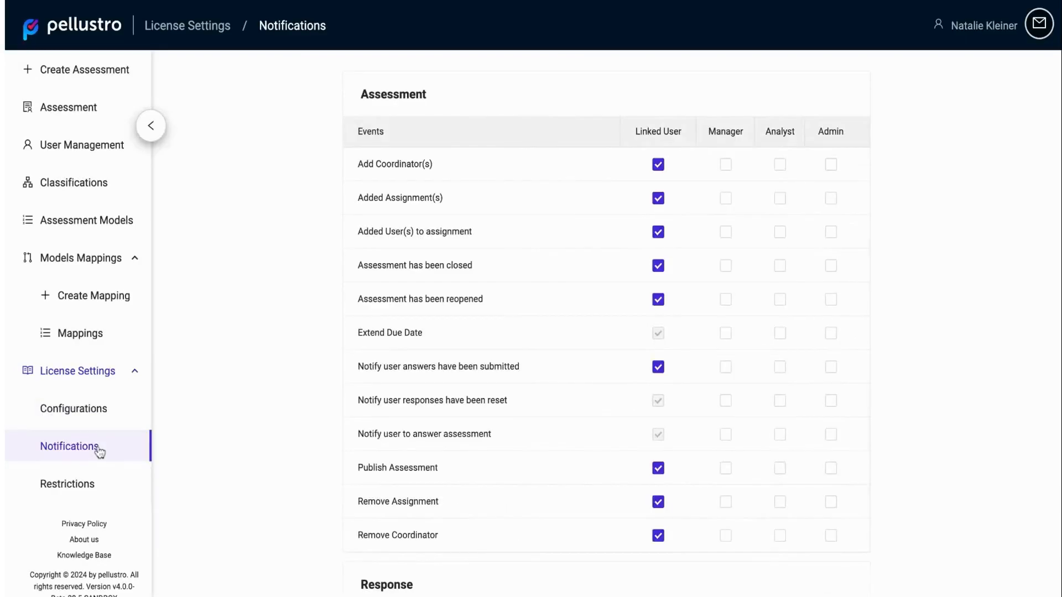
scroll(805, 223, down, 1)
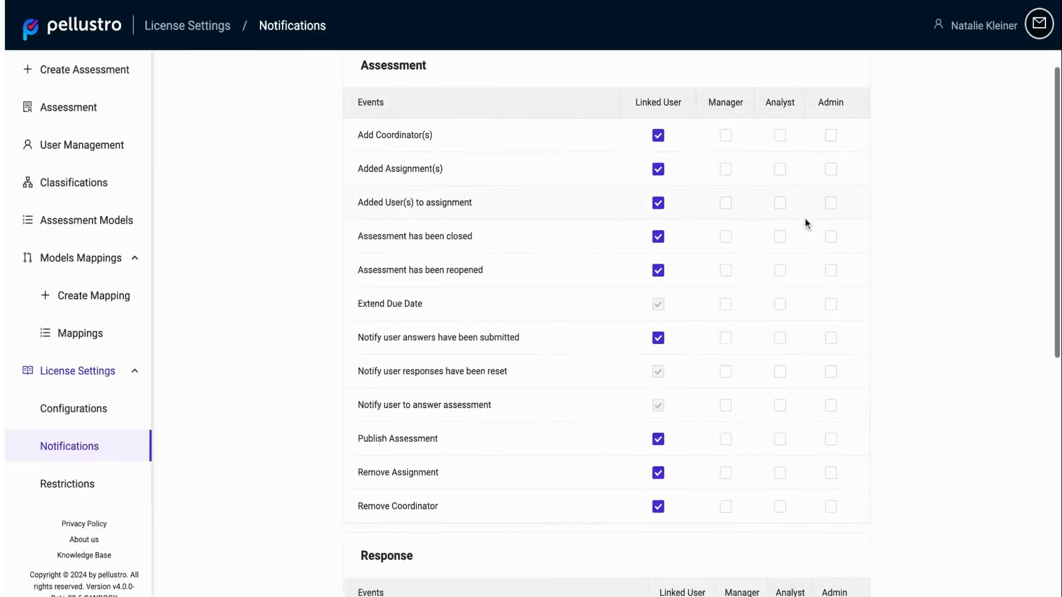
scroll(805, 224, down, 1)
scroll(805, 224, up, 2)
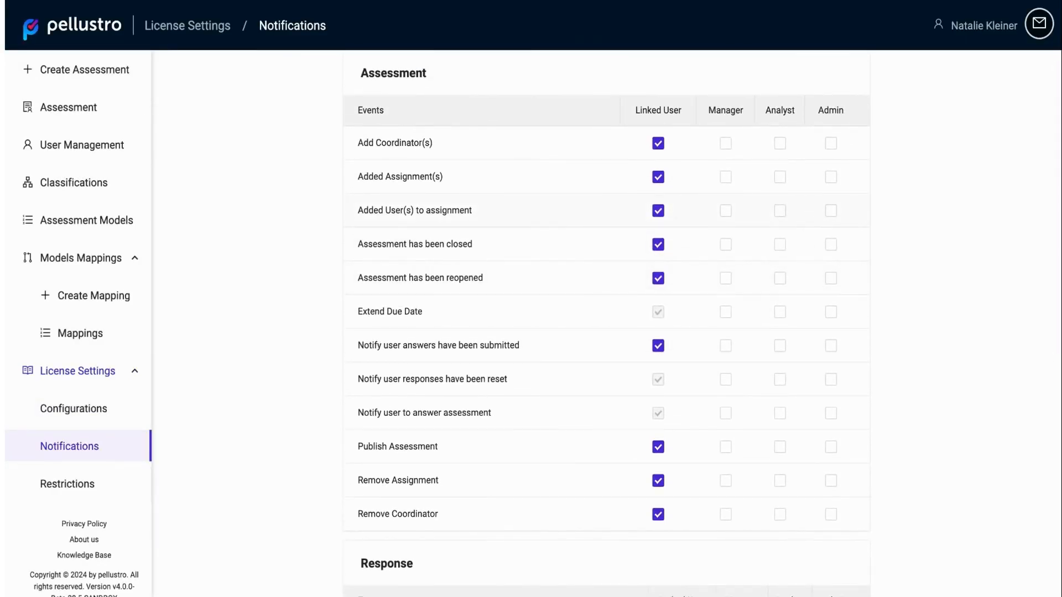